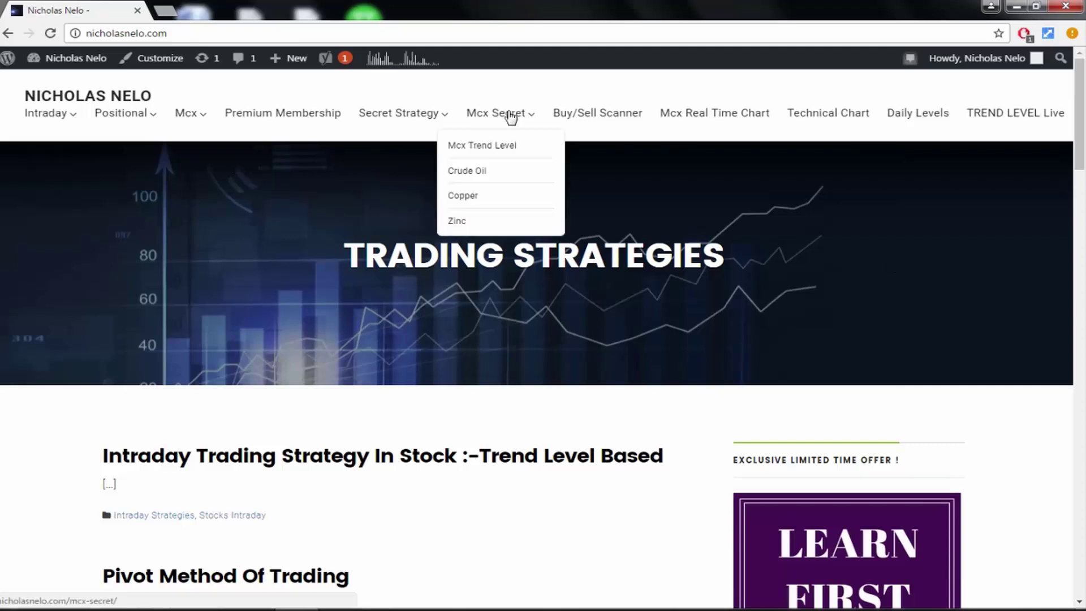
Open the Mcx Trend Level page and point out Gold's second support and trend level 29,686.
click(478, 150)
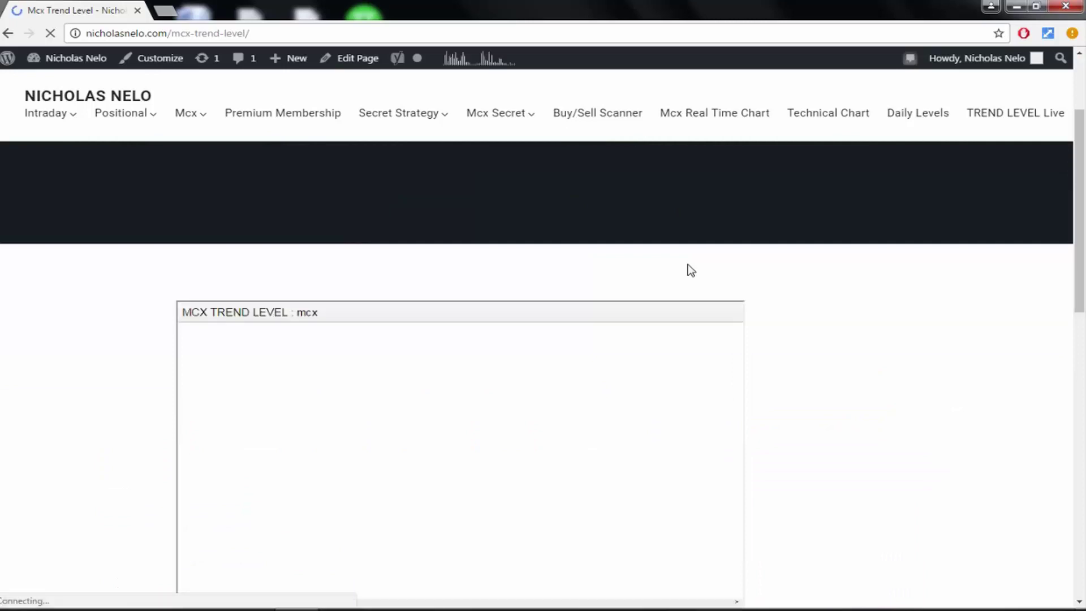
scroll(689, 270, down, 1)
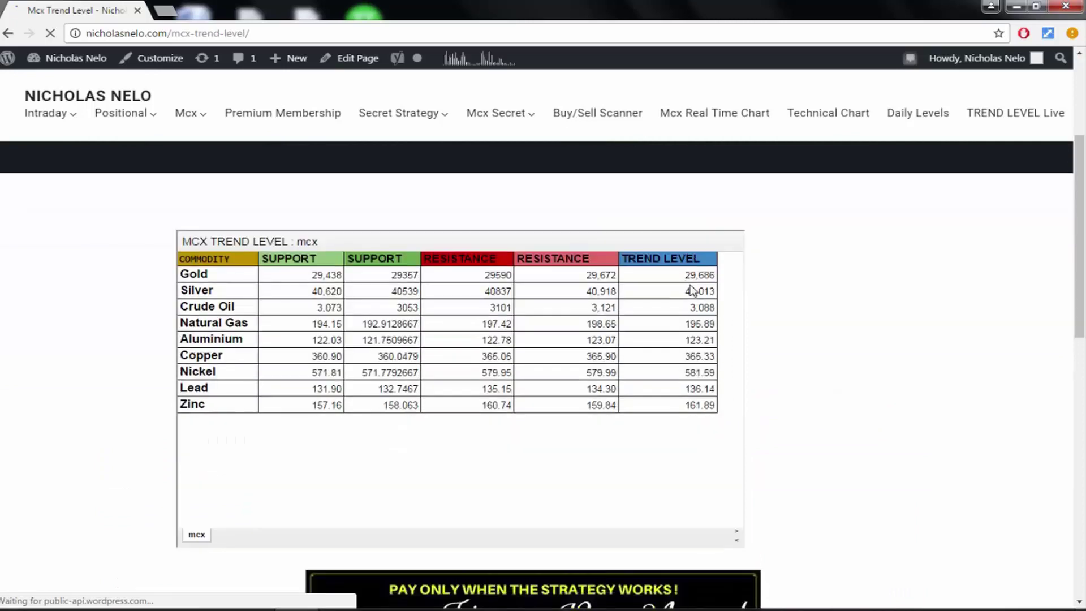
drag(612, 275, 565, 279)
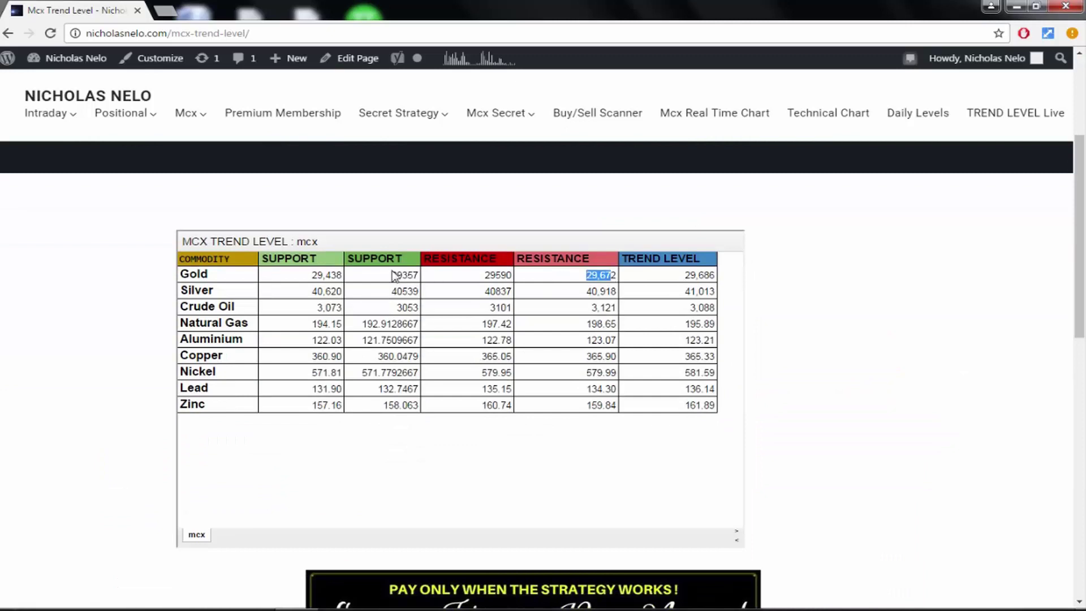
drag(404, 275, 391, 277)
mouse_move(684, 276)
mouse_down()
mouse_move(713, 284)
mouse_move(708, 416)
mouse_up()
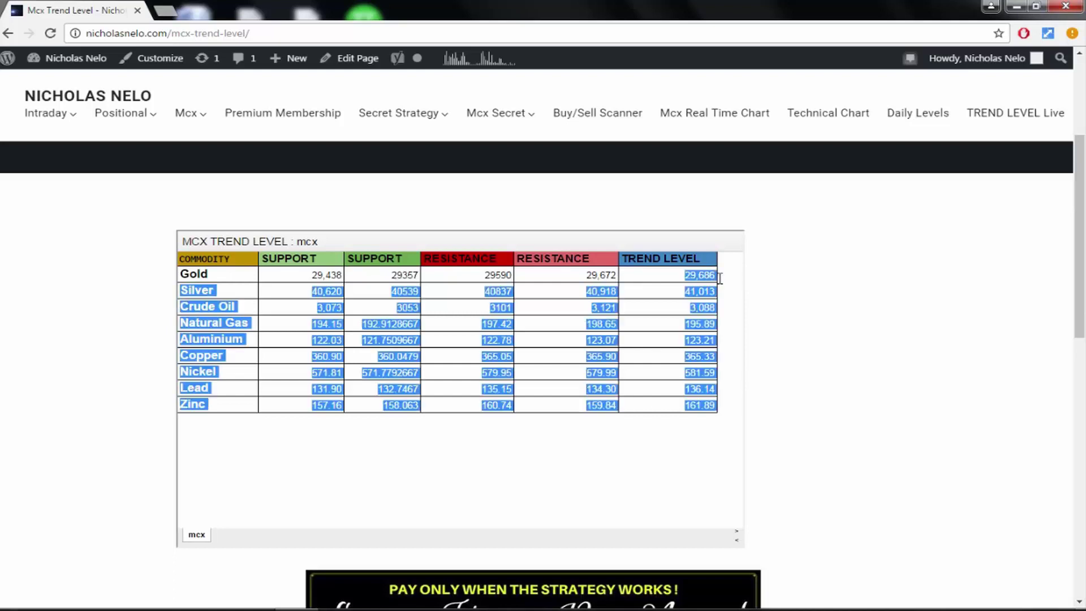
click(700, 284)
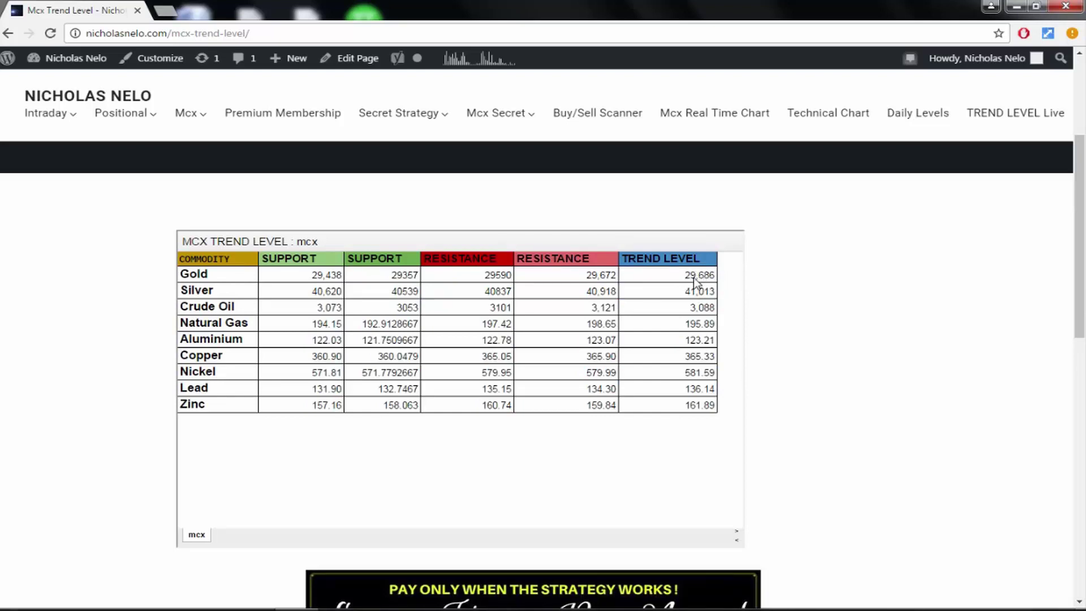
Highlight Gold's resistance values 29590 and 29,672 and first support 29,438.
drag(484, 284, 516, 286)
drag(583, 275, 624, 278)
drag(392, 275, 423, 280)
drag(293, 284, 346, 289)
Re-highlight Gold's trend level 29,686 and second resistance 29,672, then clear the selection.
double_click(689, 276)
click(612, 280)
drag(677, 280, 704, 278)
click(583, 276)
drag(591, 278, 622, 284)
click(669, 285)
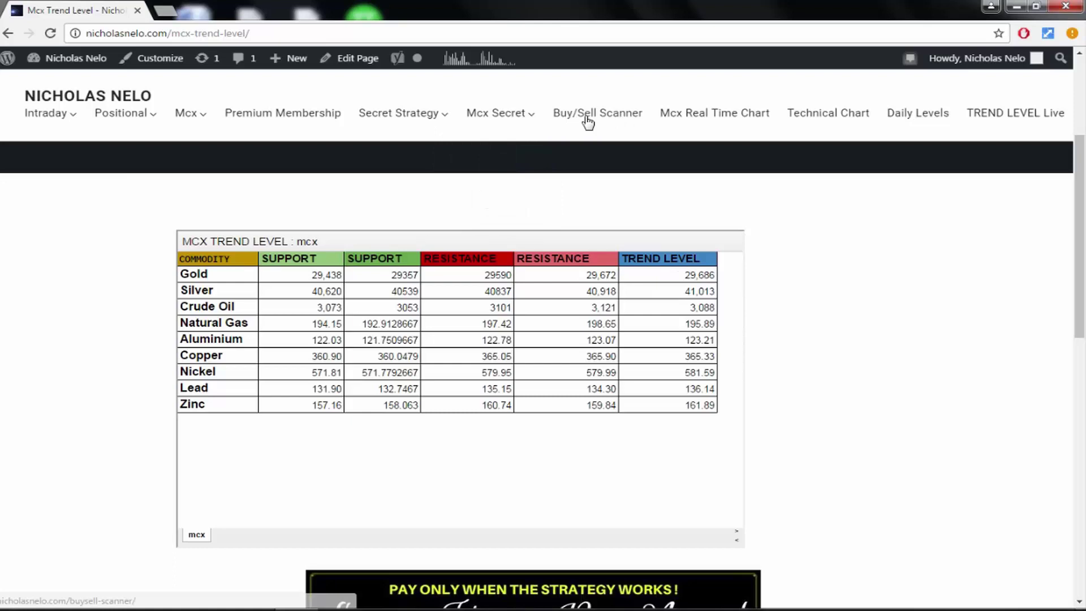
Go to the Buy/Sell Scanner page from the top navigation.
click(608, 116)
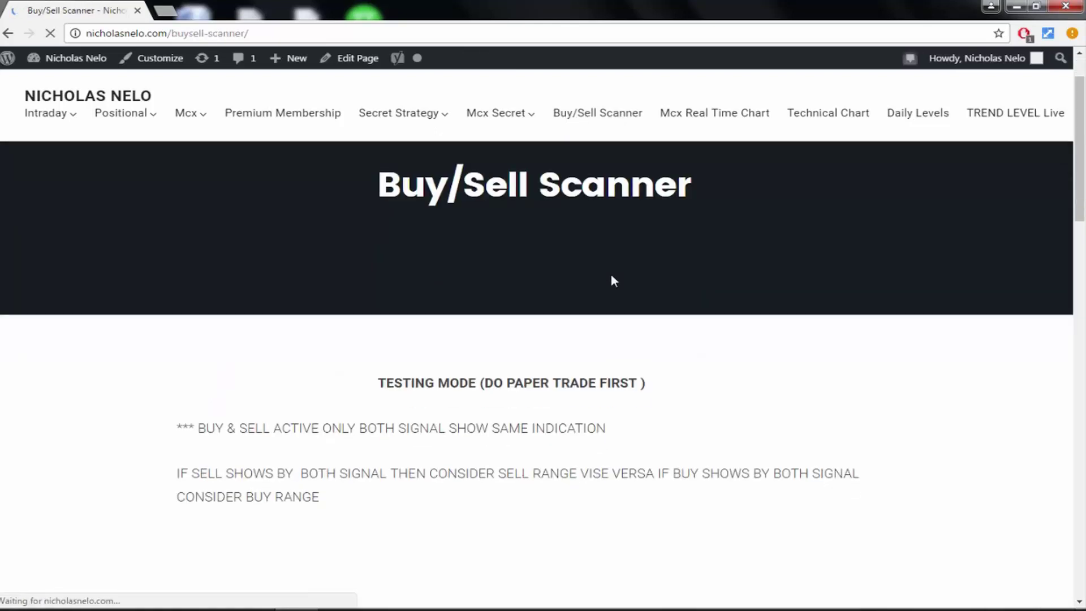
scroll(611, 281, down, 3)
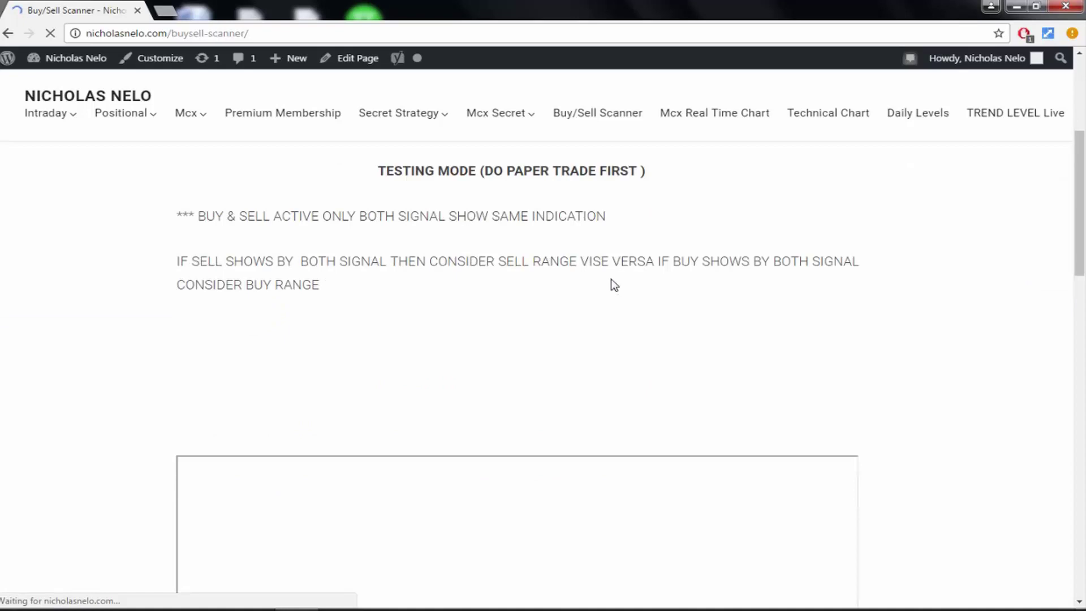
scroll(615, 285, up, 1)
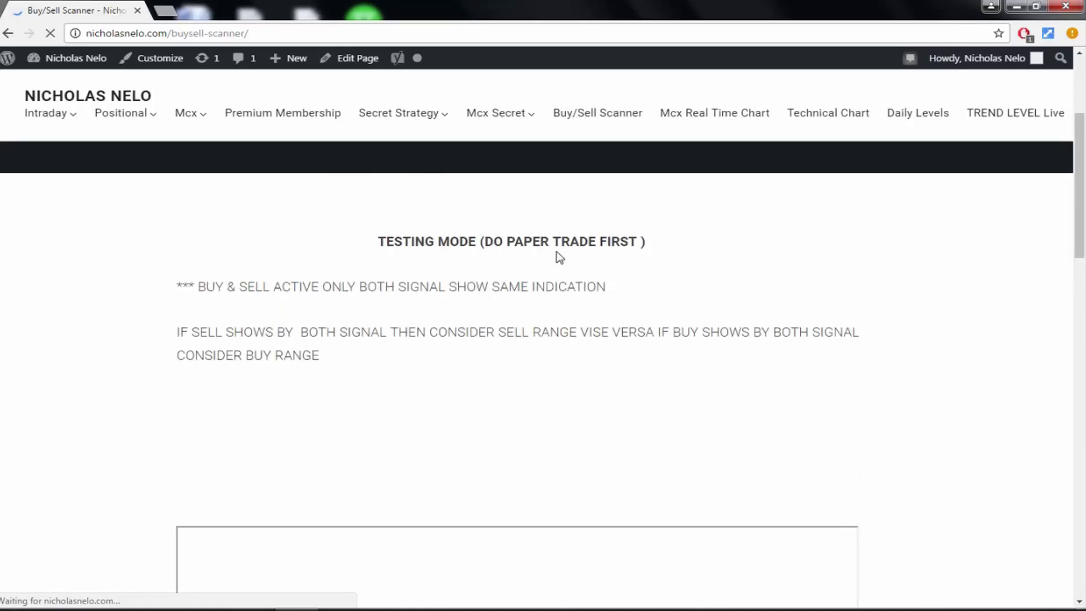
scroll(513, 247, down, 2)
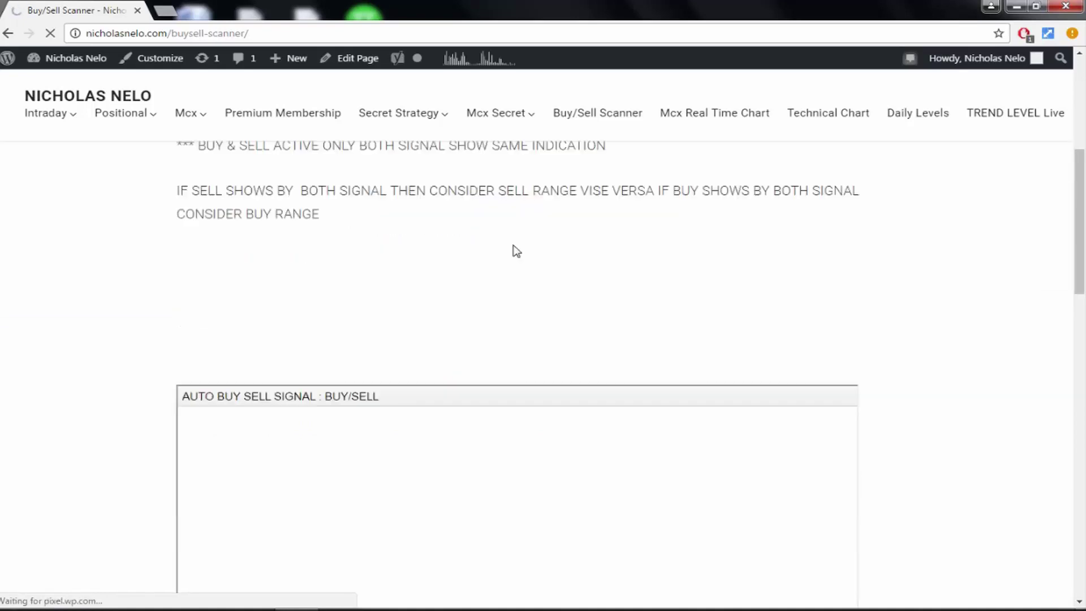
scroll(514, 248, down, 1)
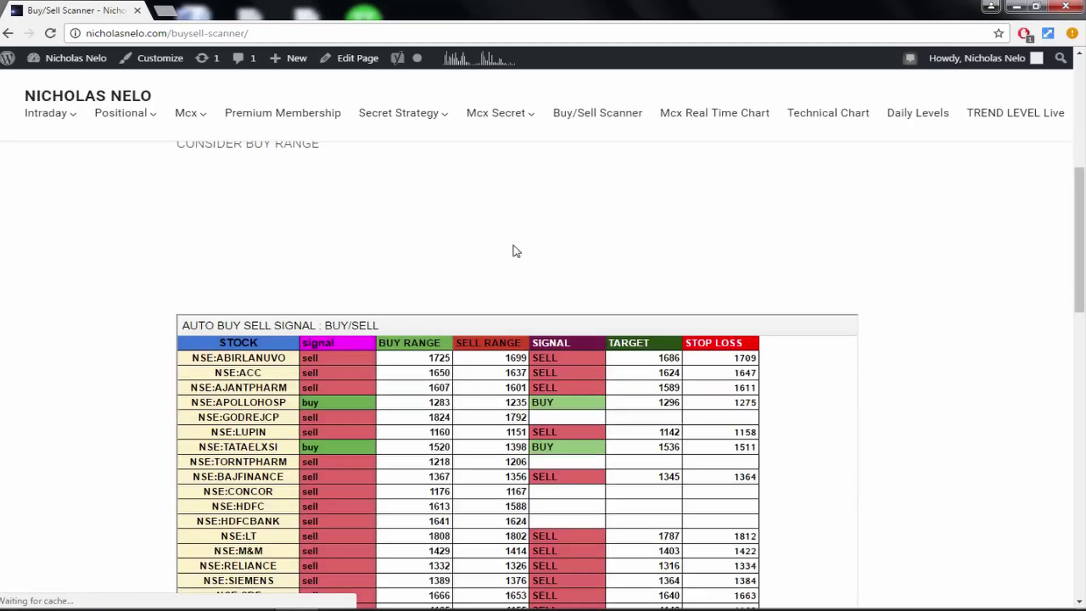
scroll(514, 247, down, 1)
scroll(514, 248, down, 1)
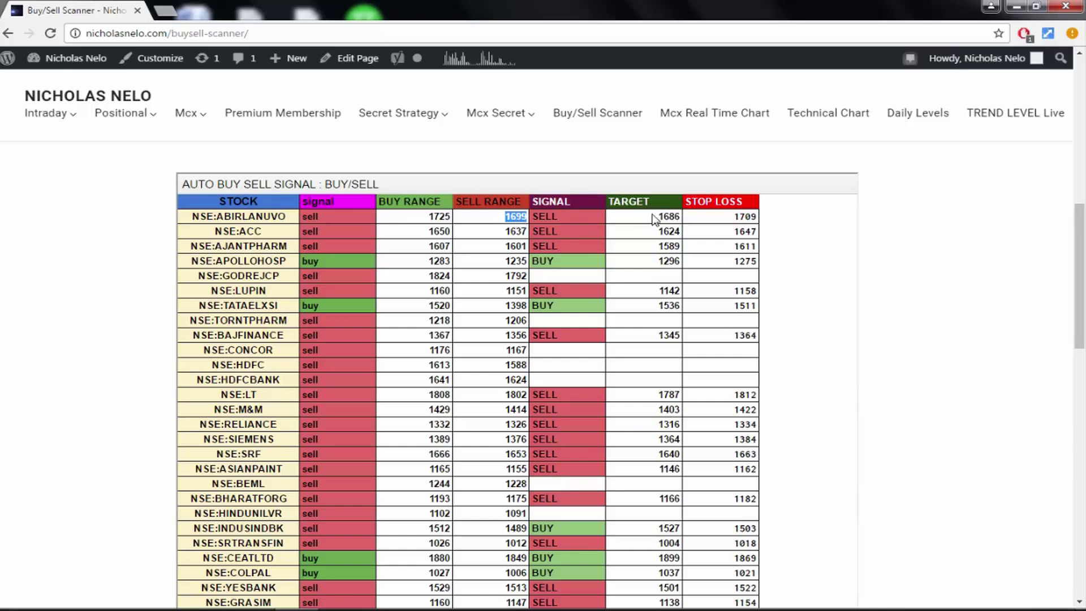
double_click(679, 222)
drag(731, 218, 758, 219)
click(703, 248)
drag(427, 262, 434, 261)
drag(655, 262, 752, 270)
scroll(417, 341, down, 1)
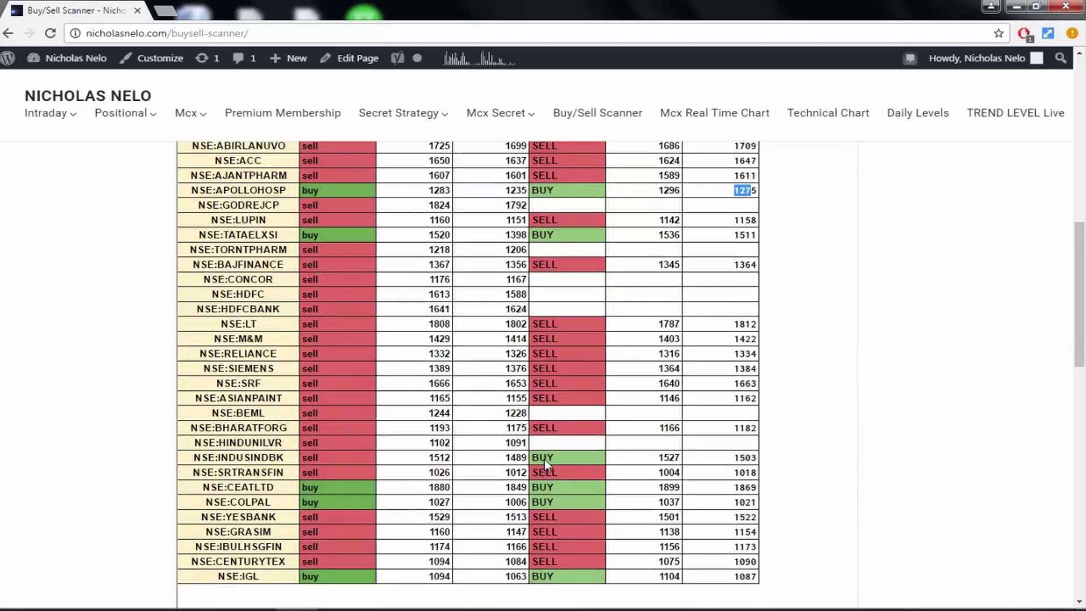
scroll(544, 456, up, 1)
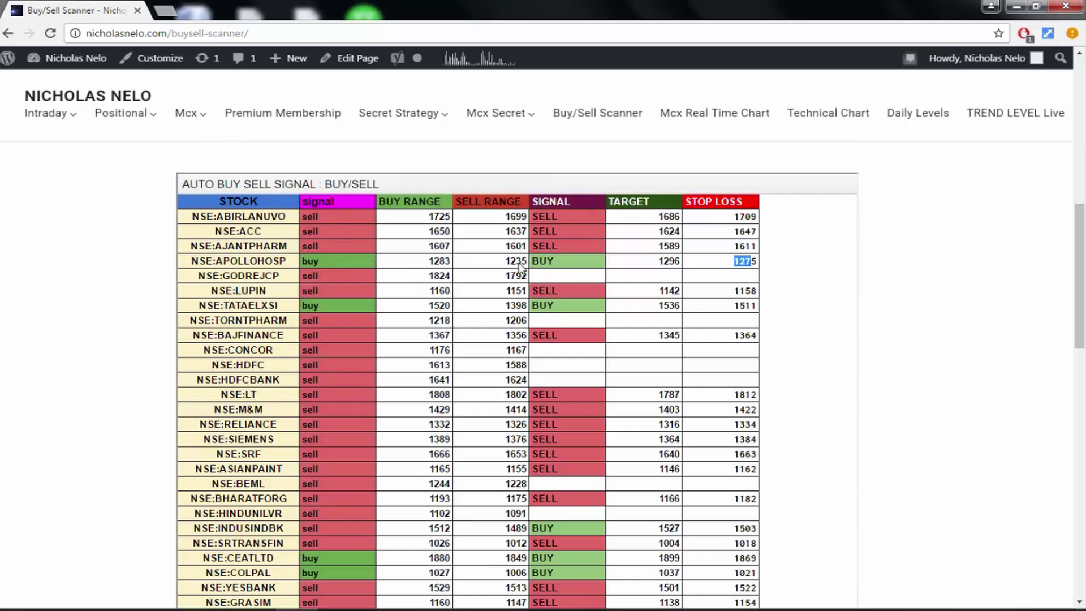
double_click(439, 264)
drag(437, 263, 544, 266)
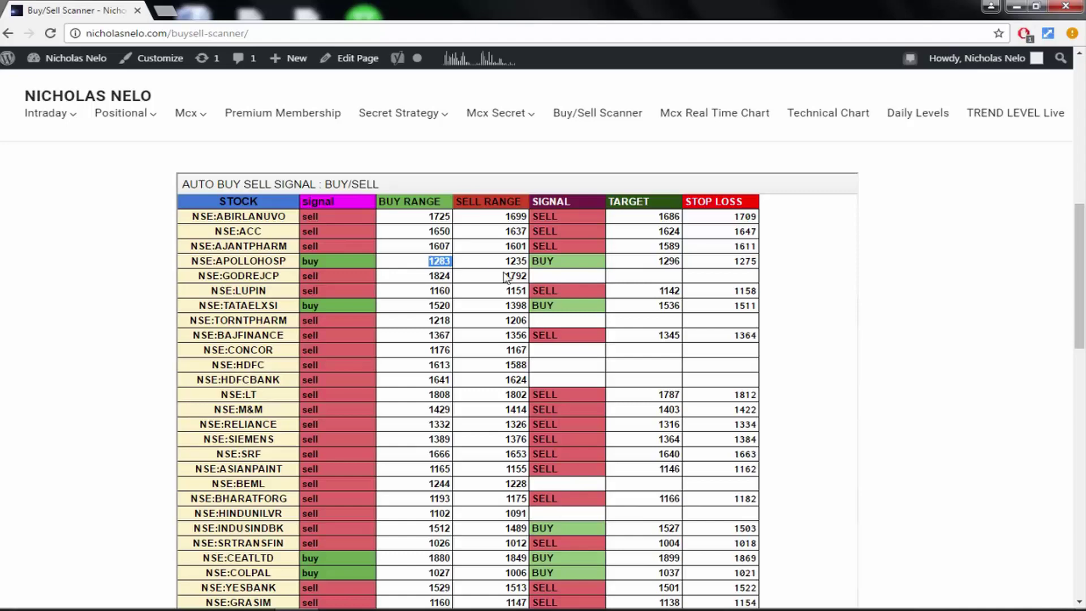
scroll(522, 278, up, 2)
scroll(521, 279, down, 2)
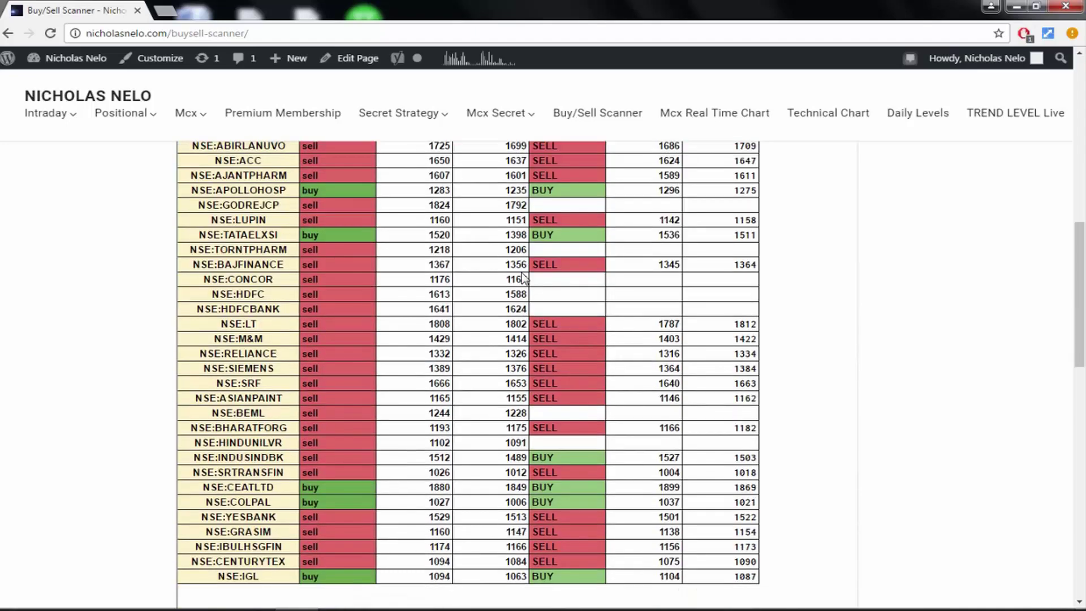
scroll(521, 279, down, 2)
scroll(475, 280, up, 3)
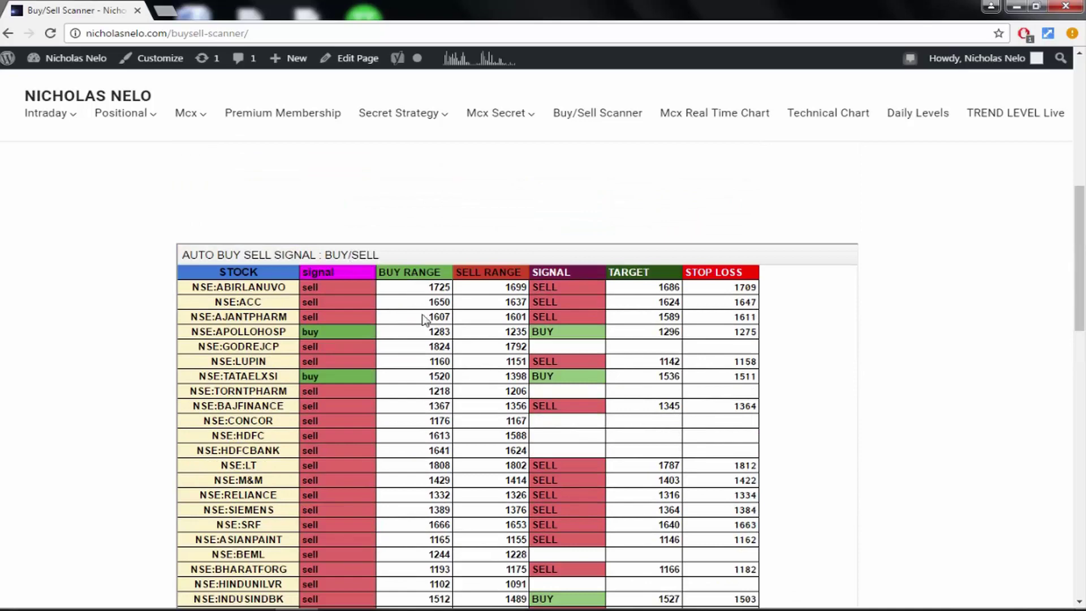
scroll(424, 320, down, 3)
scroll(422, 315, up, 2)
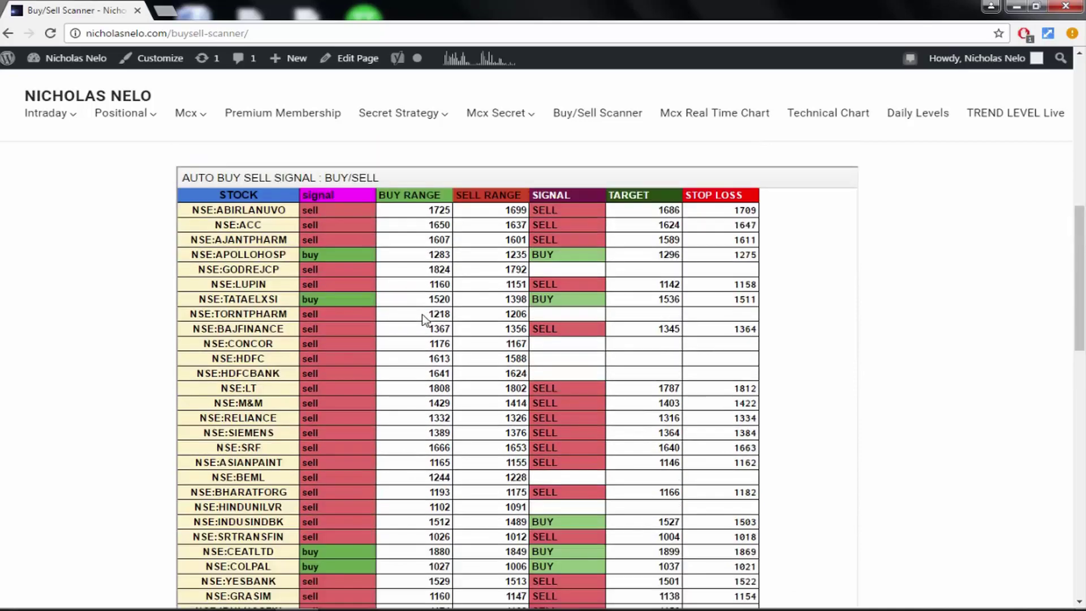
scroll(575, 270, down, 3)
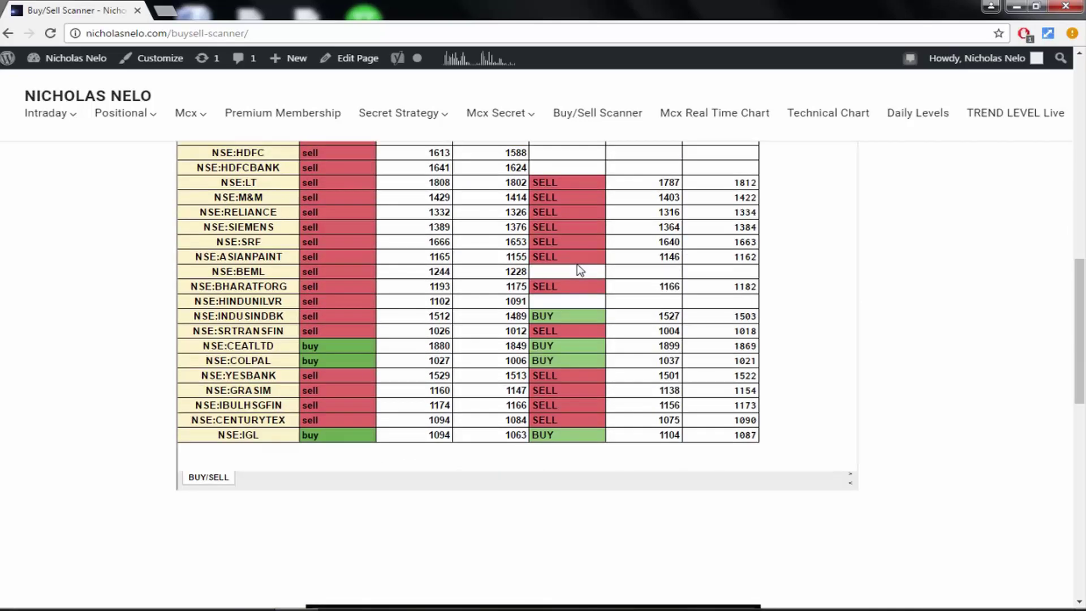
scroll(577, 271, up, 3)
scroll(577, 268, up, 1)
scroll(585, 262, up, 1)
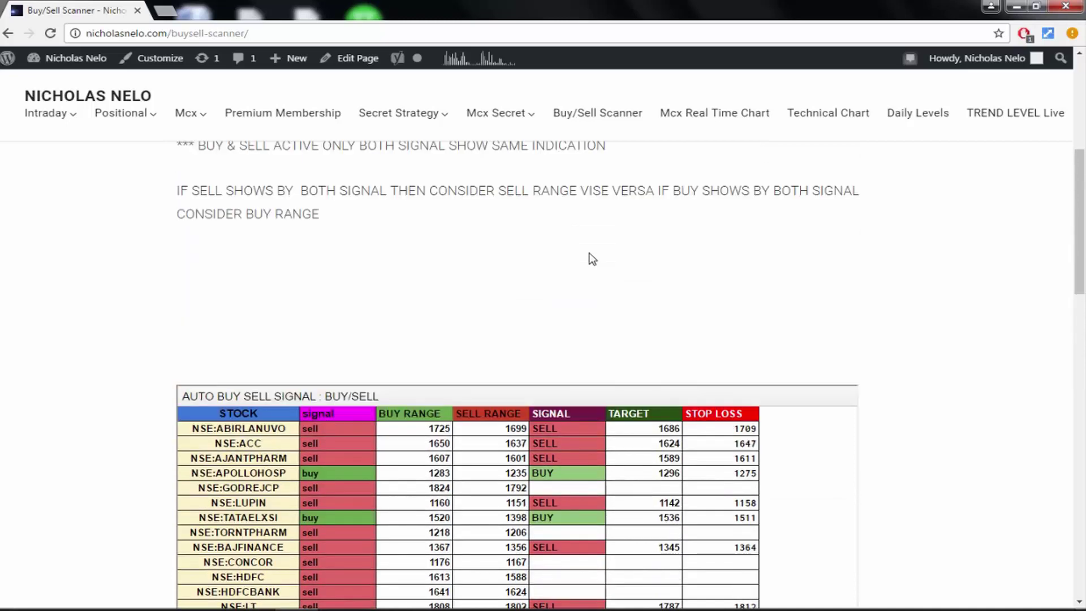
scroll(592, 259, up, 2)
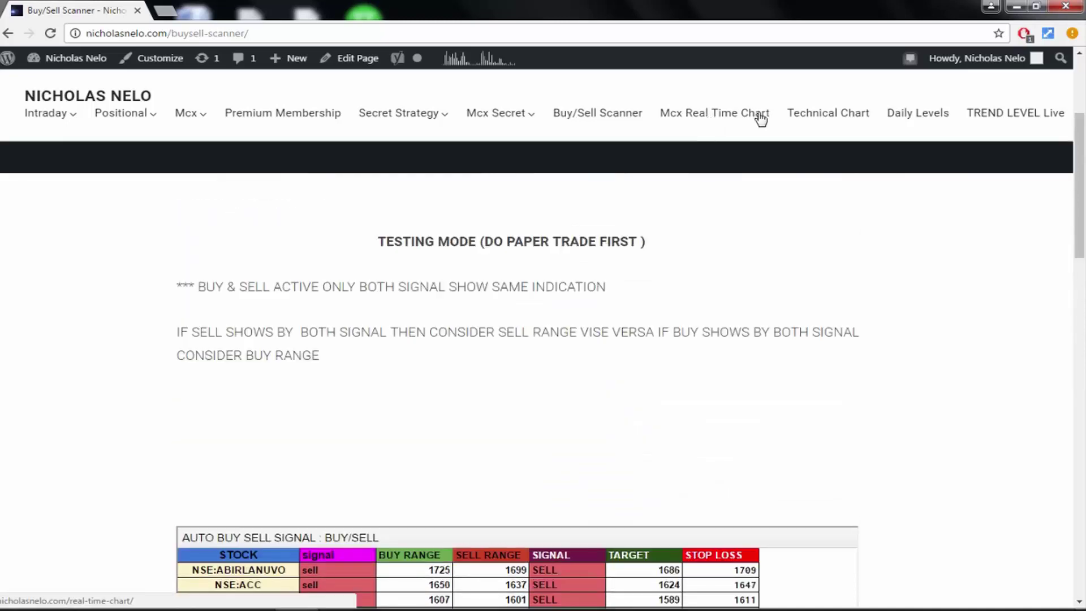
Open the Mcx Real Time Chart page and set the crude oil chart to 5-minute intervals.
click(723, 124)
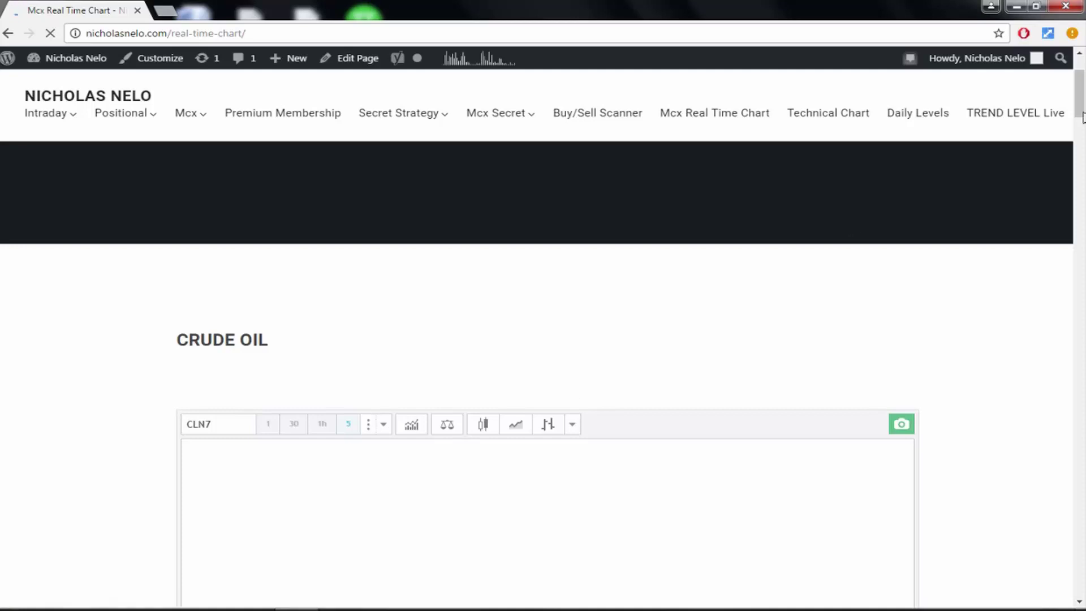
click(1076, 146)
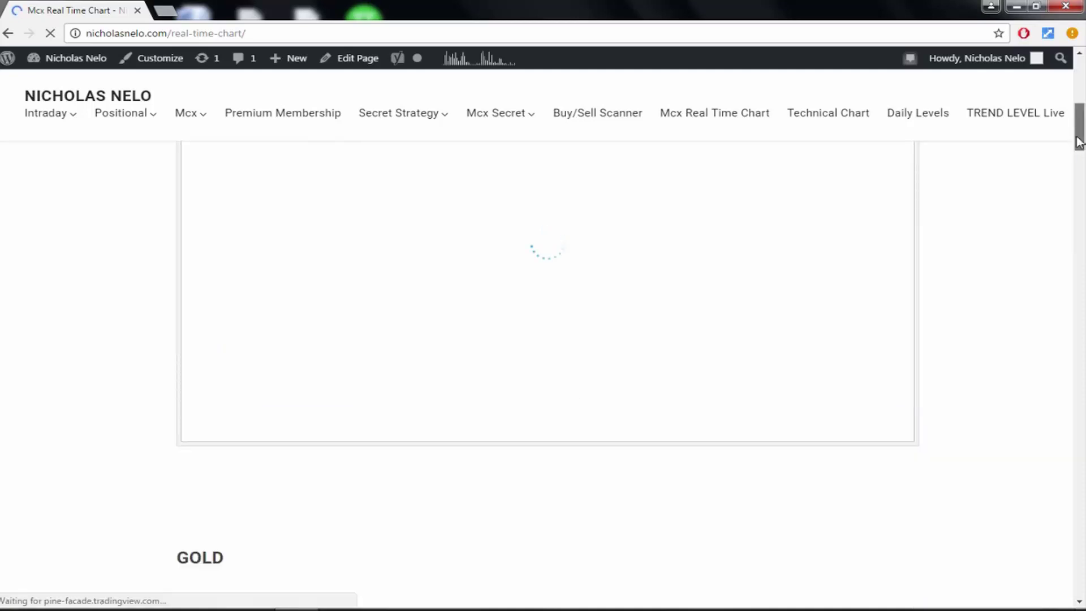
scroll(1080, 132, up, 5)
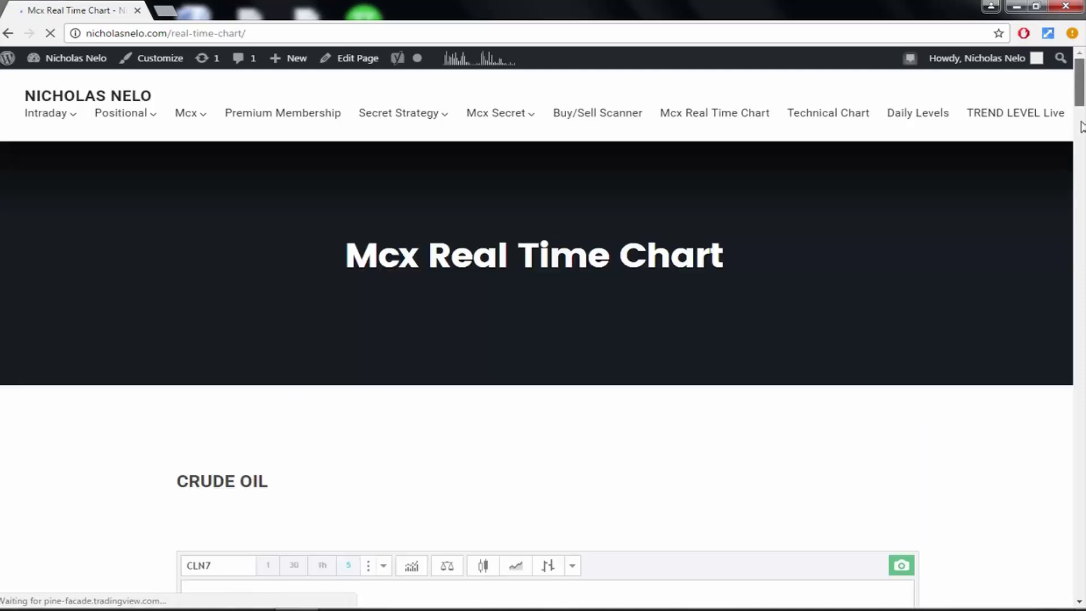
scroll(1079, 132, down, 4)
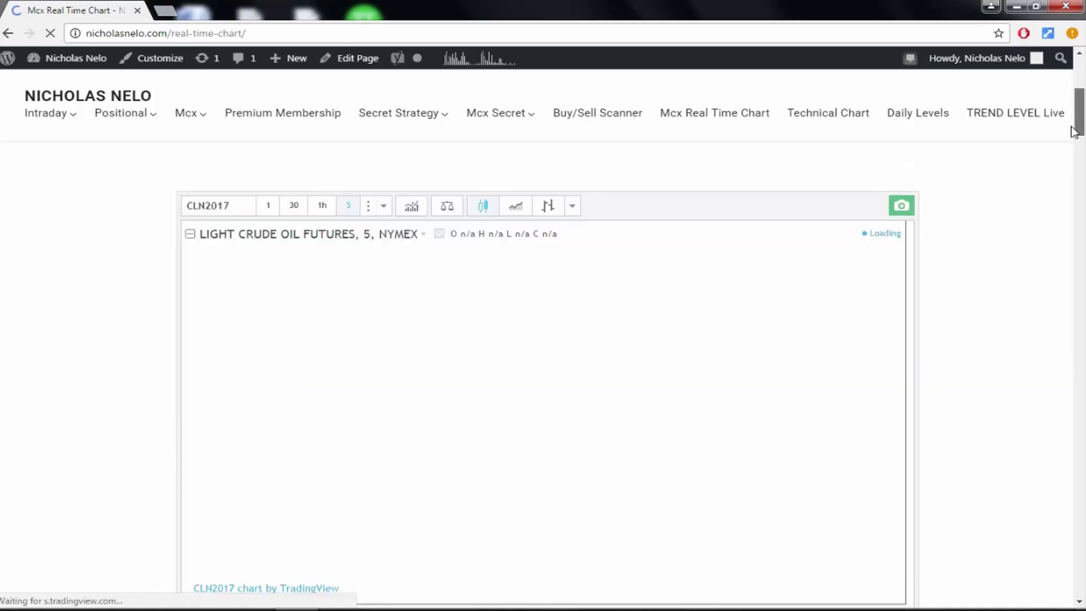
scroll(985, 233, down, 1)
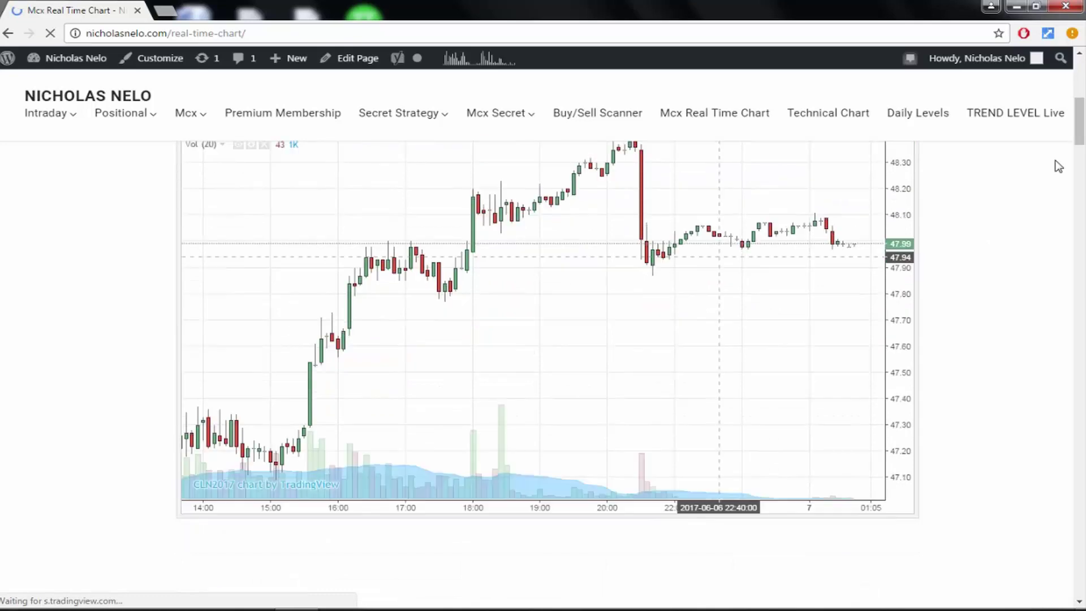
scroll(1076, 140, down, 5)
mouse_move(1079, 140)
mouse_down()
mouse_move(1080, 110)
mouse_move(1081, 132)
mouse_up()
scroll(537, 259, up, 1)
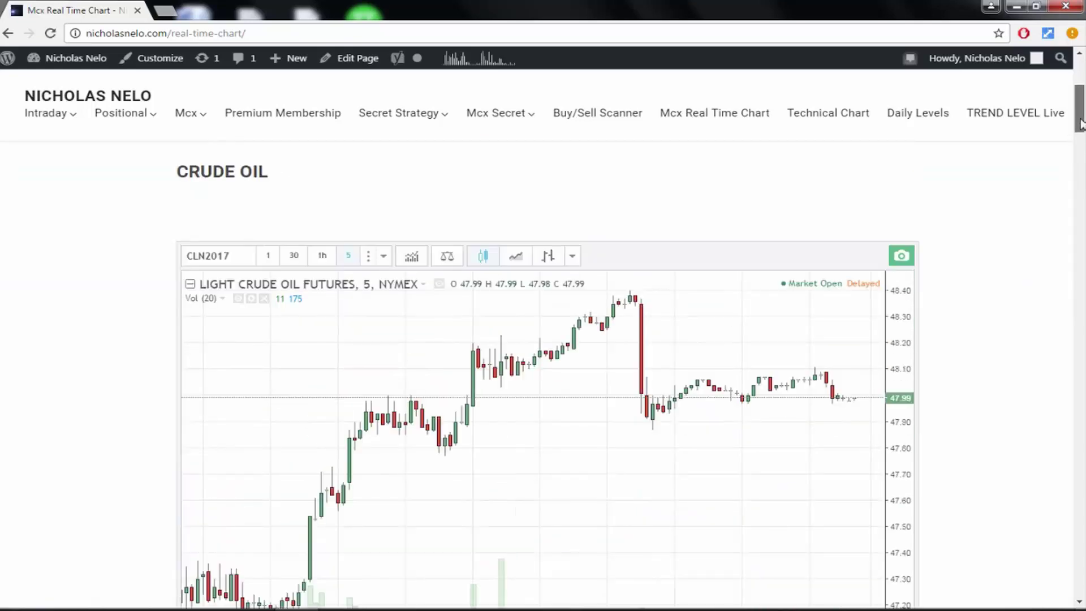
key(5)
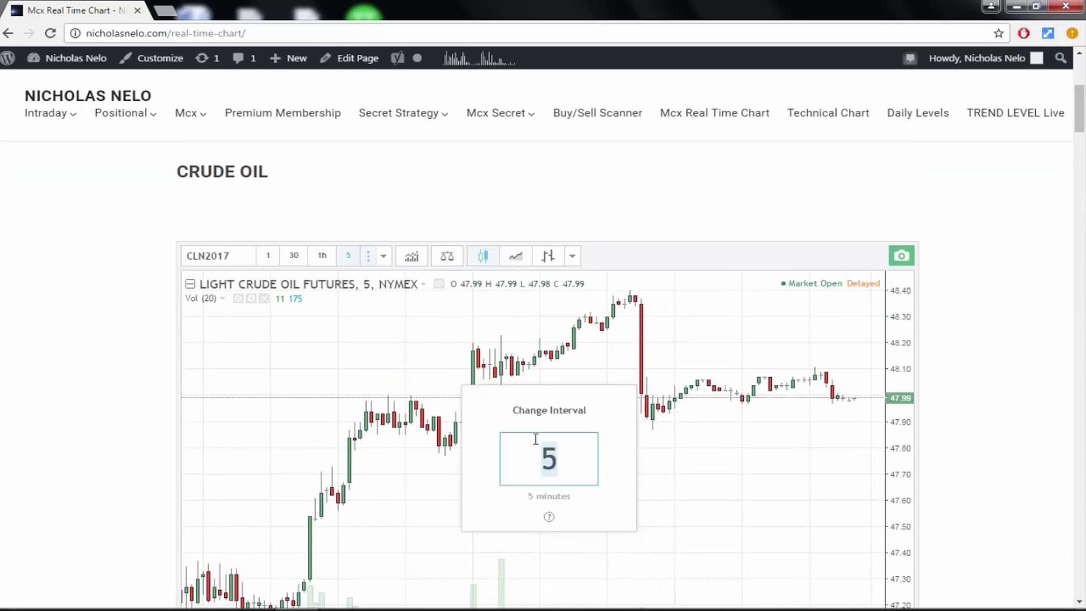
key(Return)
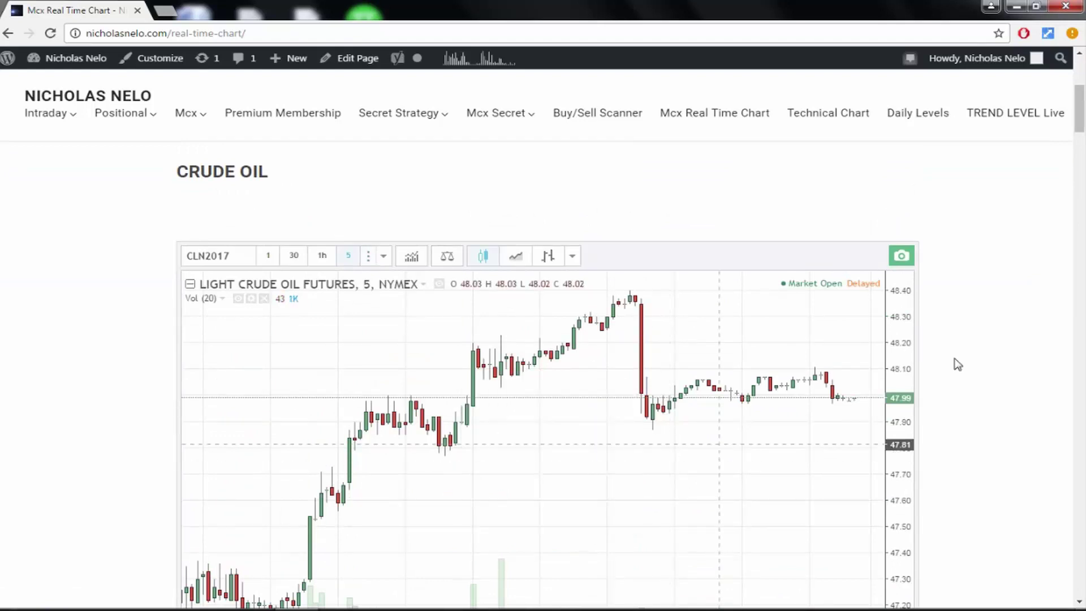
mouse_move(1081, 111)
mouse_down()
mouse_move(1080, 220)
mouse_move(920, 157)
mouse_up()
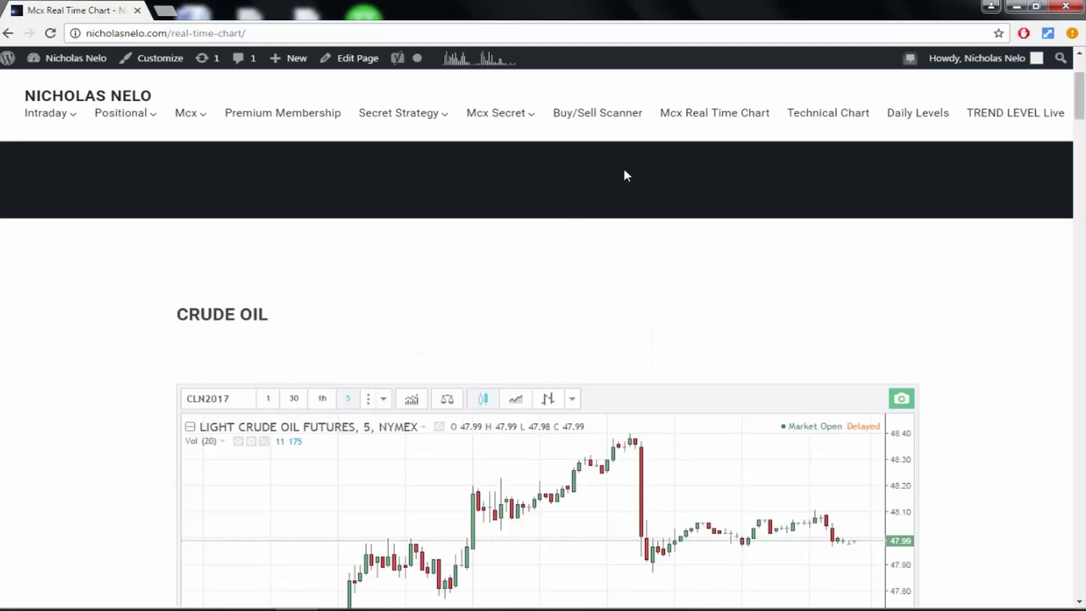
click(814, 111)
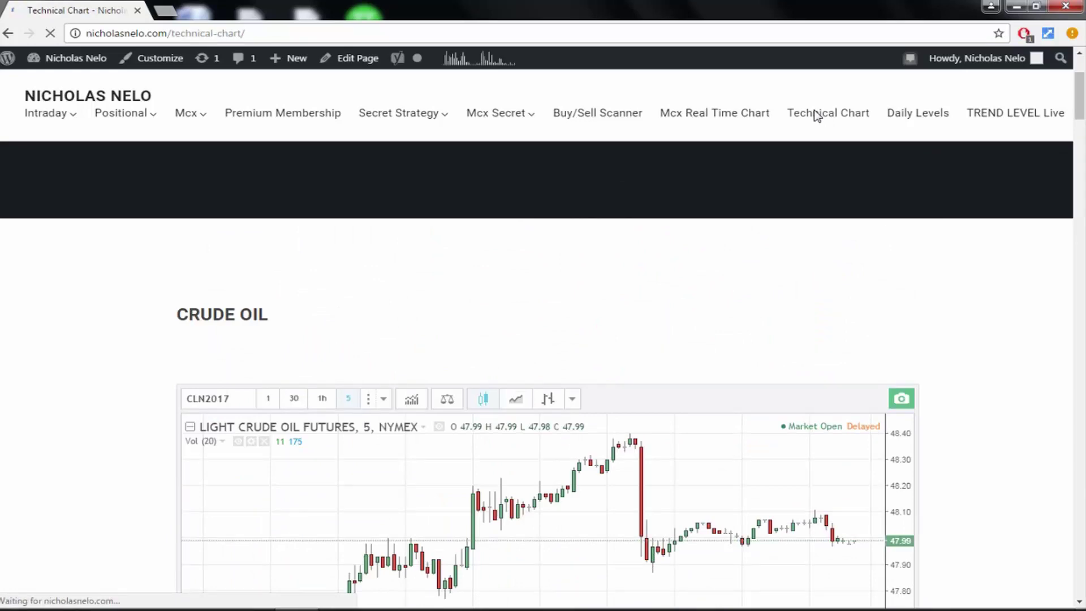
scroll(631, 318, down, 2)
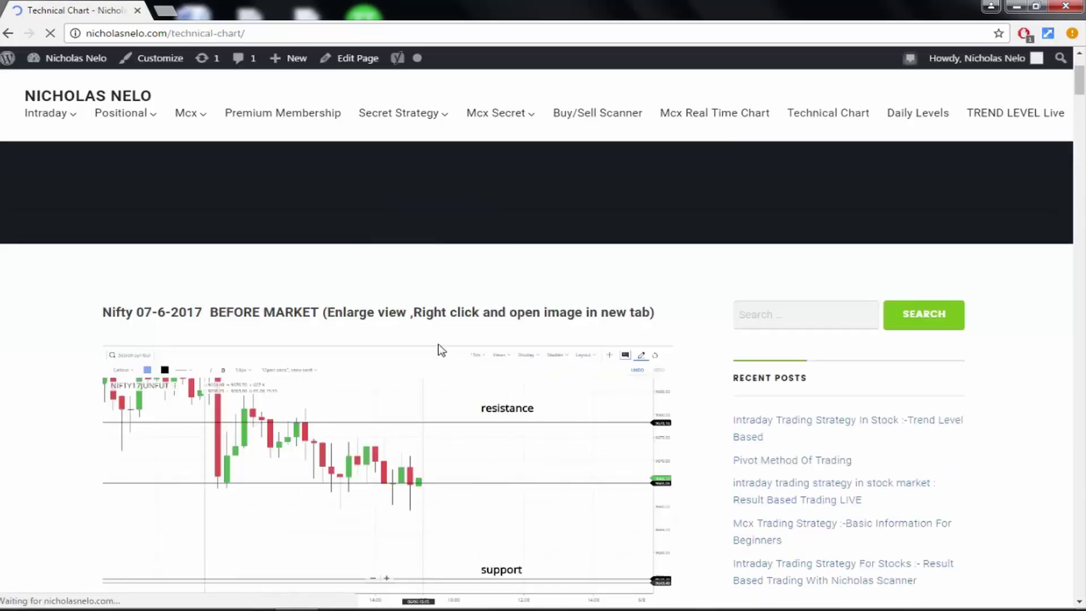
scroll(432, 356, down, 2)
scroll(511, 412, down, 1)
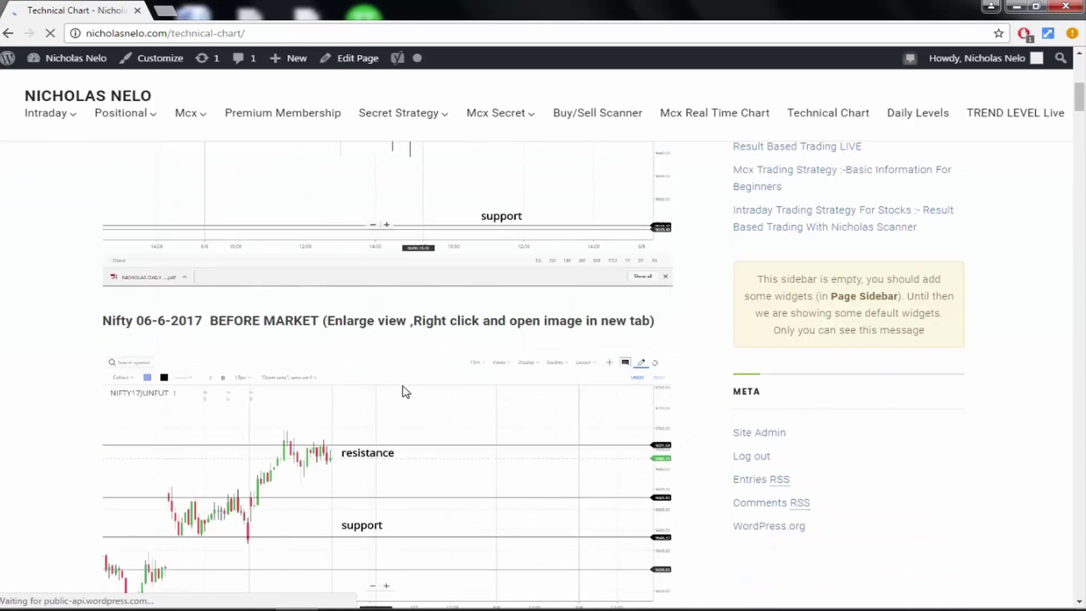
scroll(405, 390, down, 2)
scroll(533, 340, down, 2)
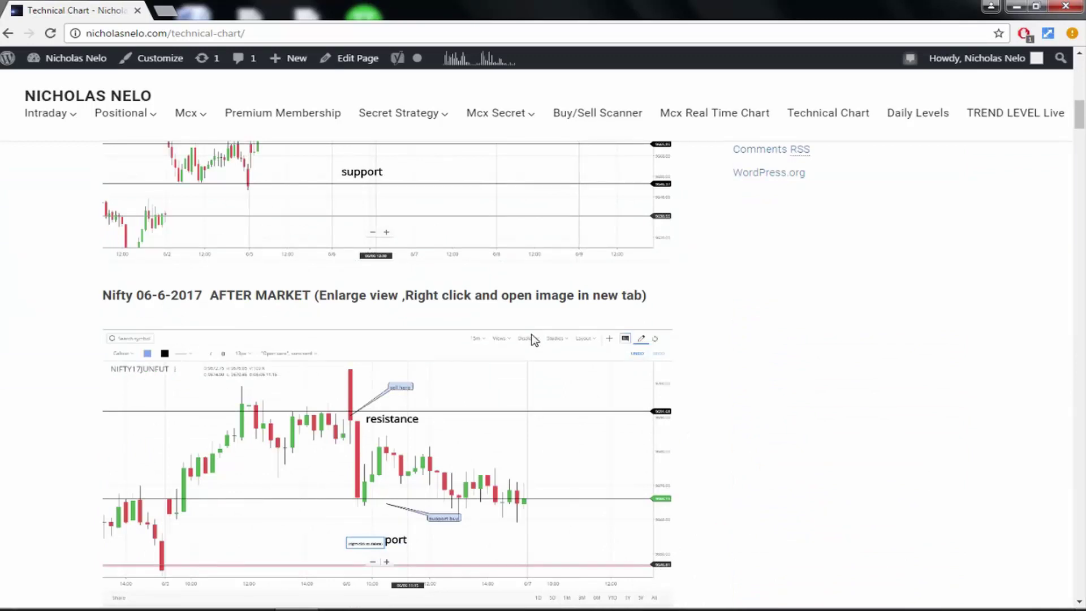
scroll(653, 316, up, 2)
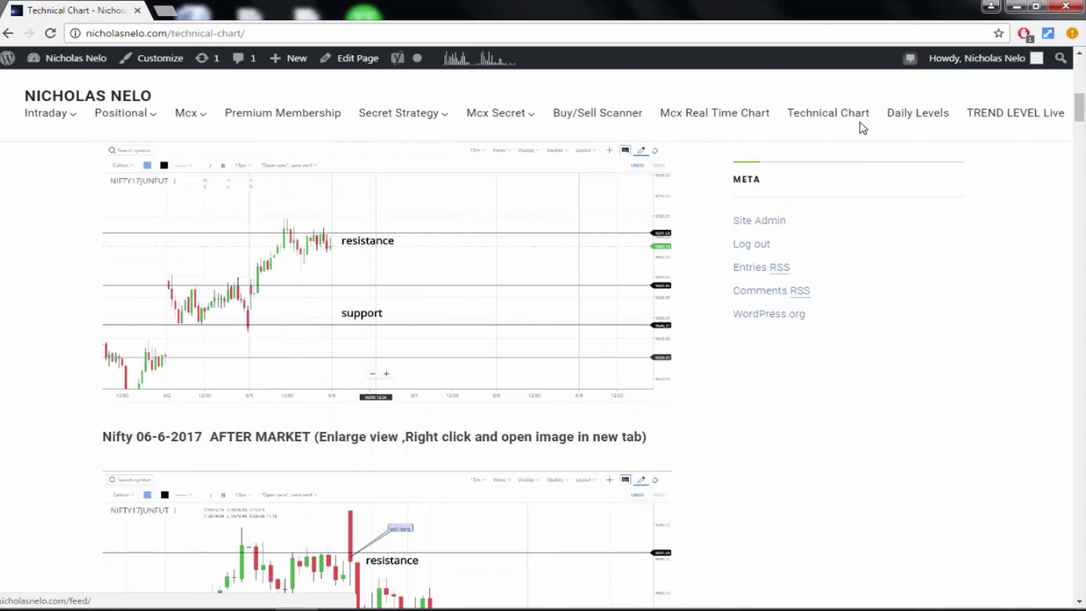
Go to the Daily Levels downloads page from the top menu.
click(916, 120)
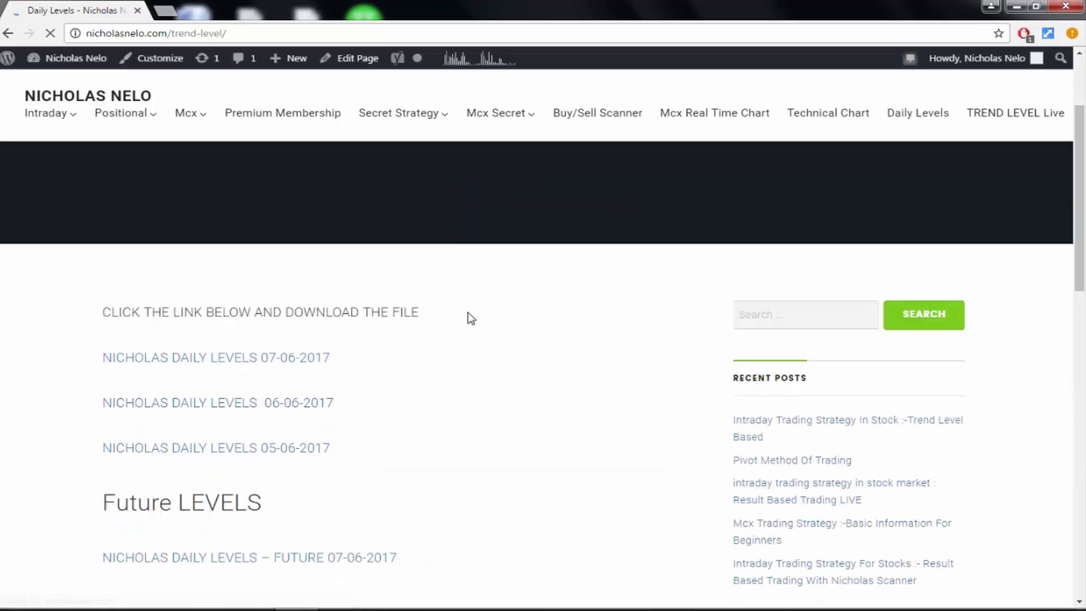
scroll(220, 501, down, 1)
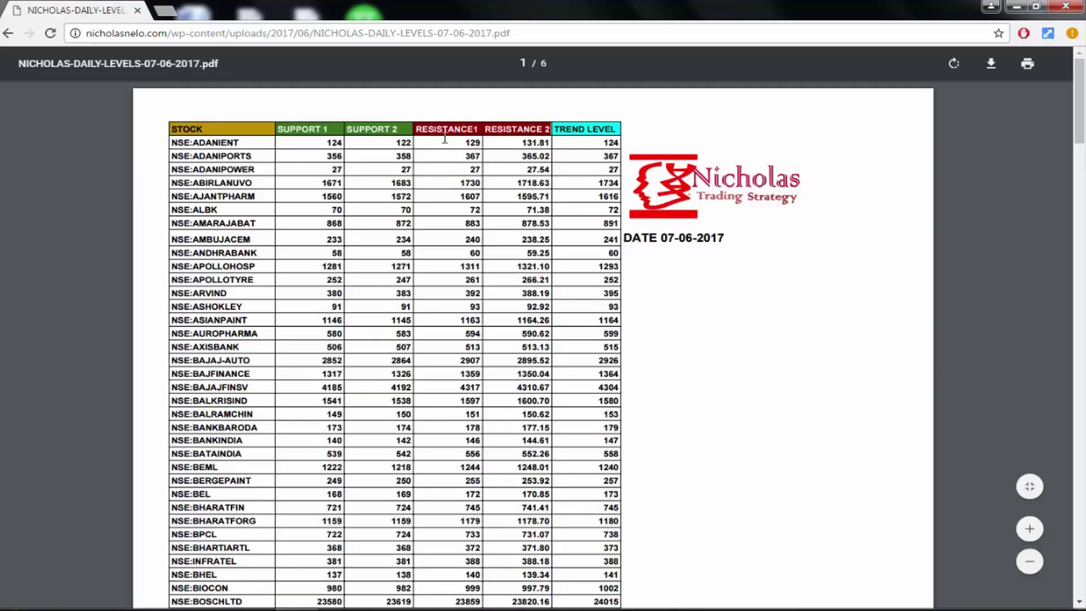
scroll(505, 134, down, 5)
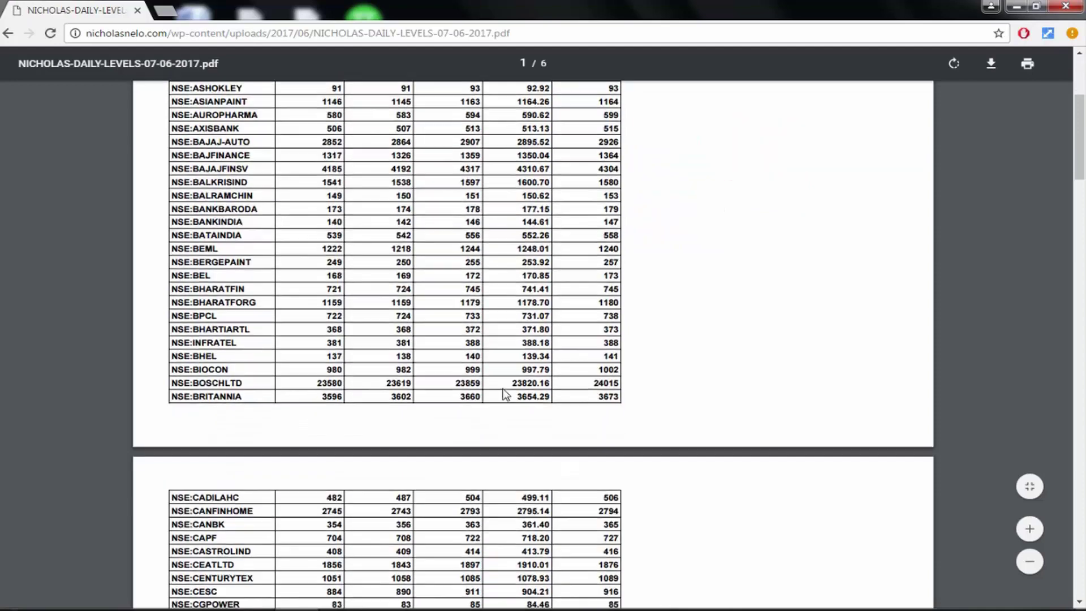
Go back from the 07-06-2017 PDF, then return from the Future levels PDF to Daily Levels.
click(8, 34)
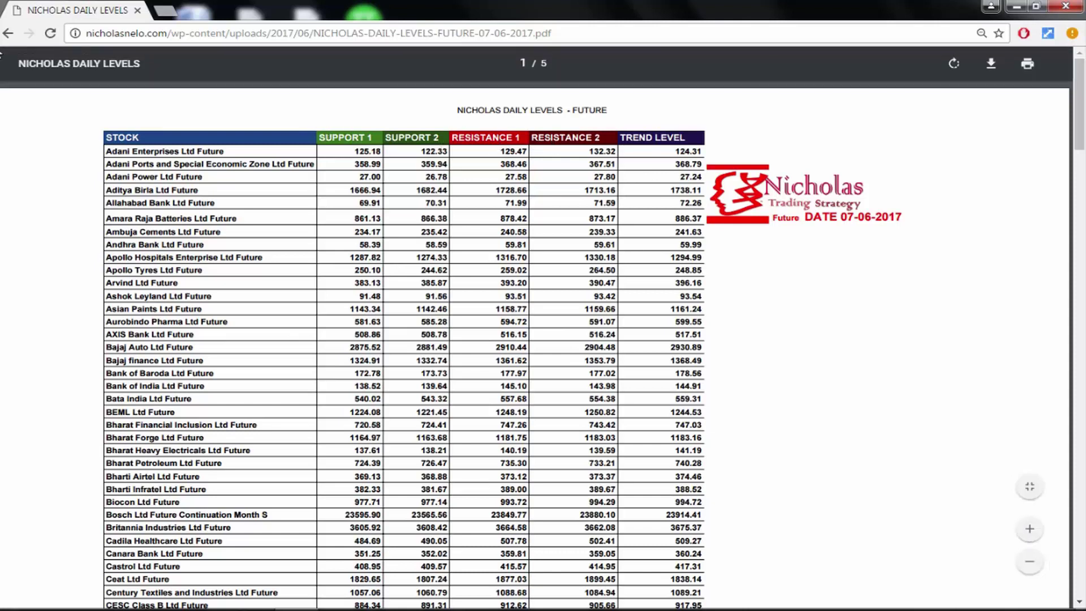
click(7, 34)
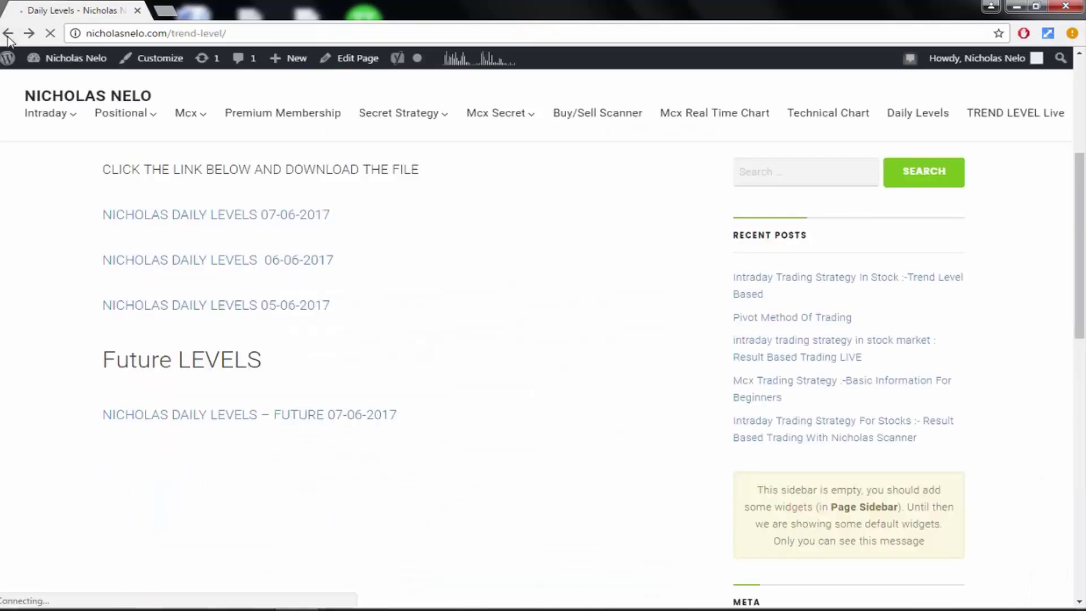
scroll(1004, 118, up, 1)
Go to the TREND LEVEL Live page from the top menu.
click(1004, 118)
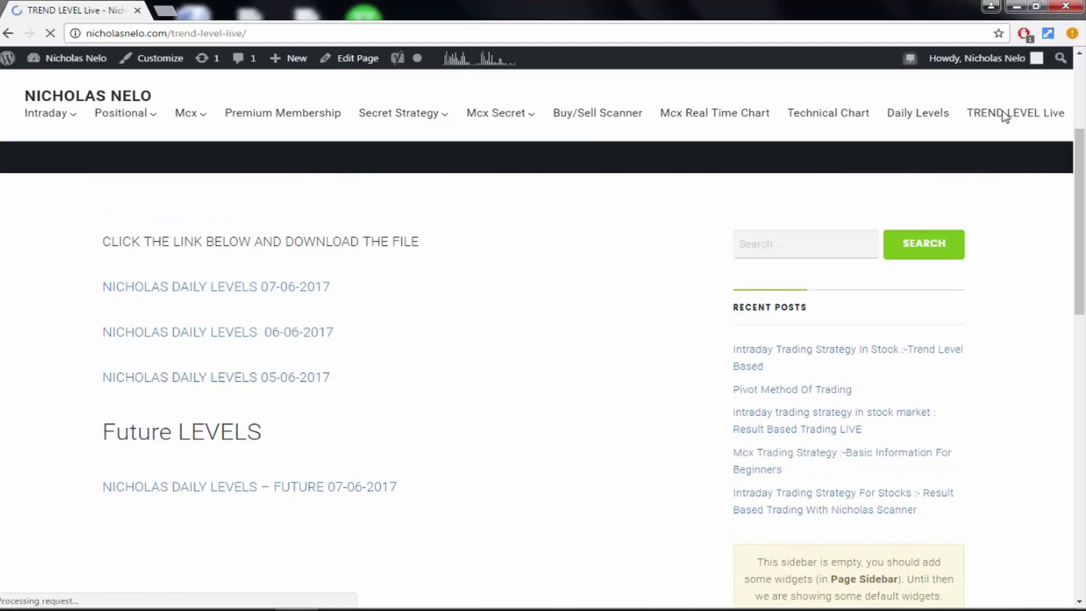
scroll(643, 276, down, 2)
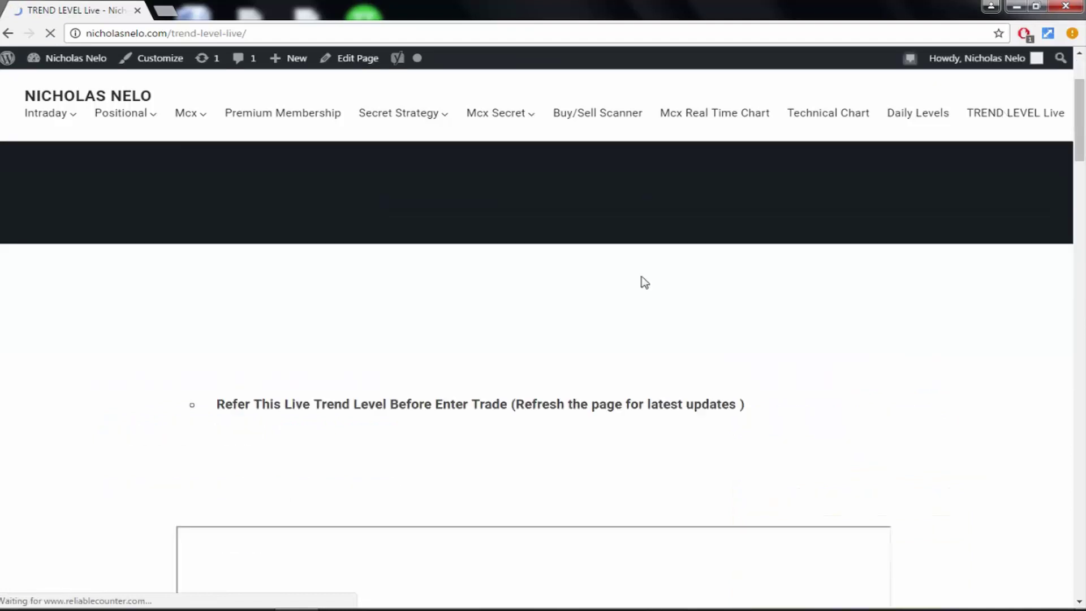
scroll(643, 283, down, 3)
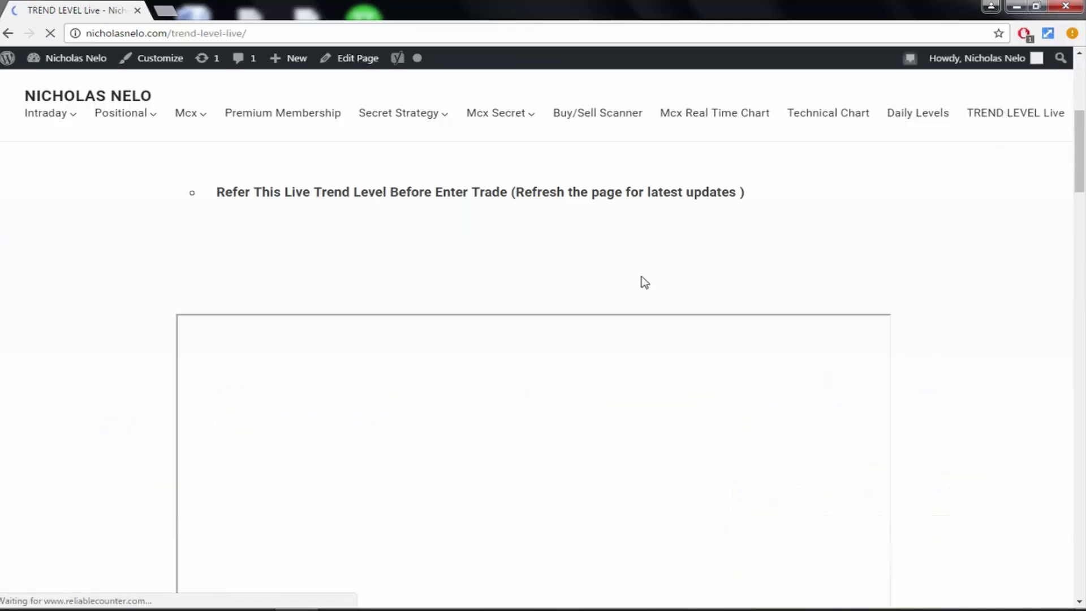
scroll(643, 283, down, 1)
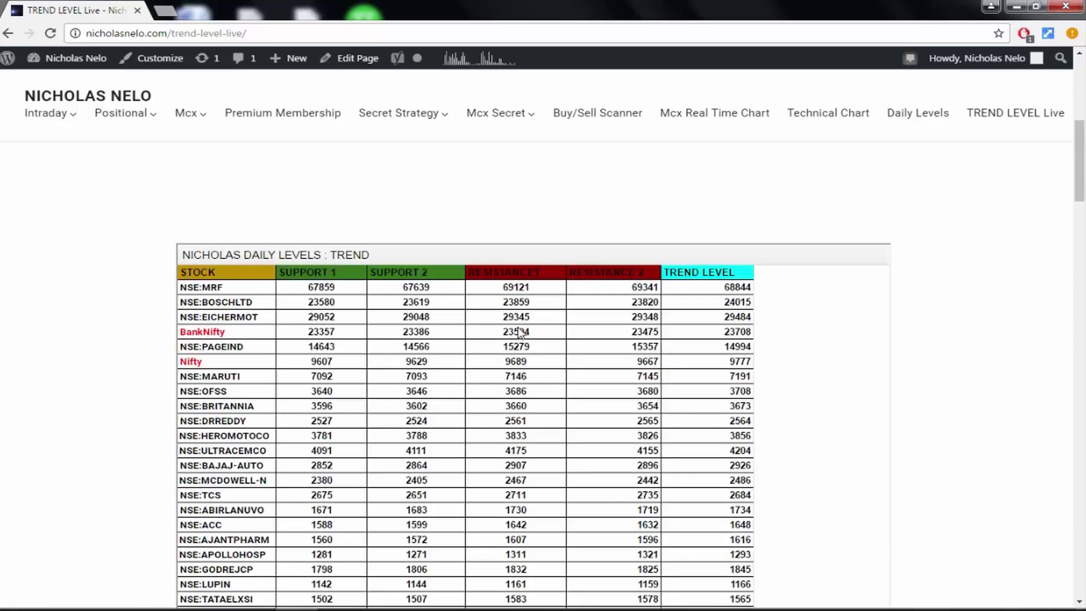
scroll(577, 374, down, 2)
scroll(594, 391, down, 2)
scroll(602, 401, down, 1)
scroll(836, 406, up, 3)
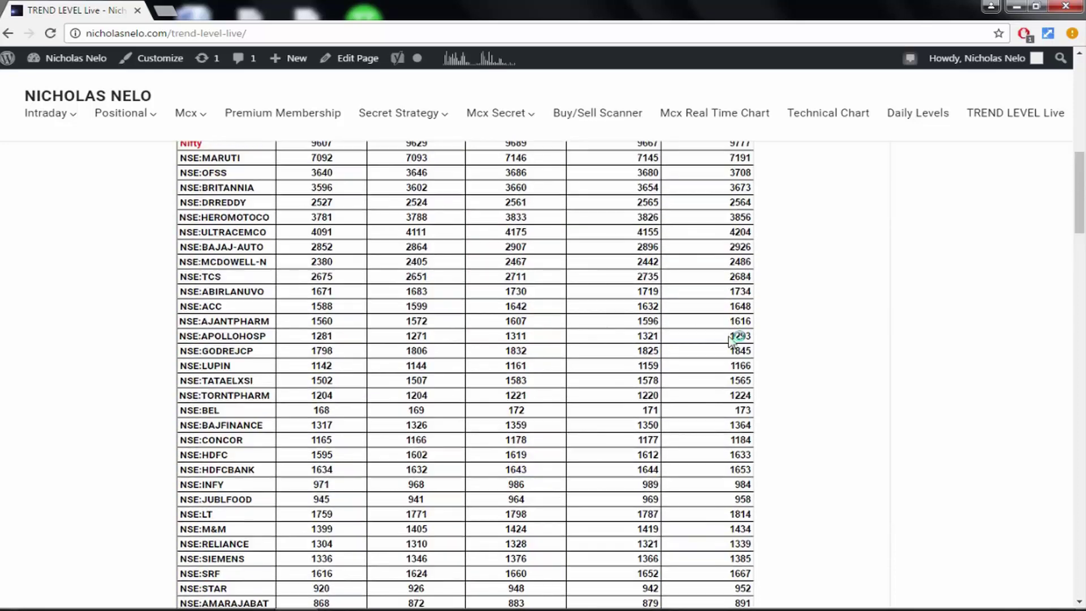
scroll(836, 403, up, 2)
scroll(841, 394, up, 2)
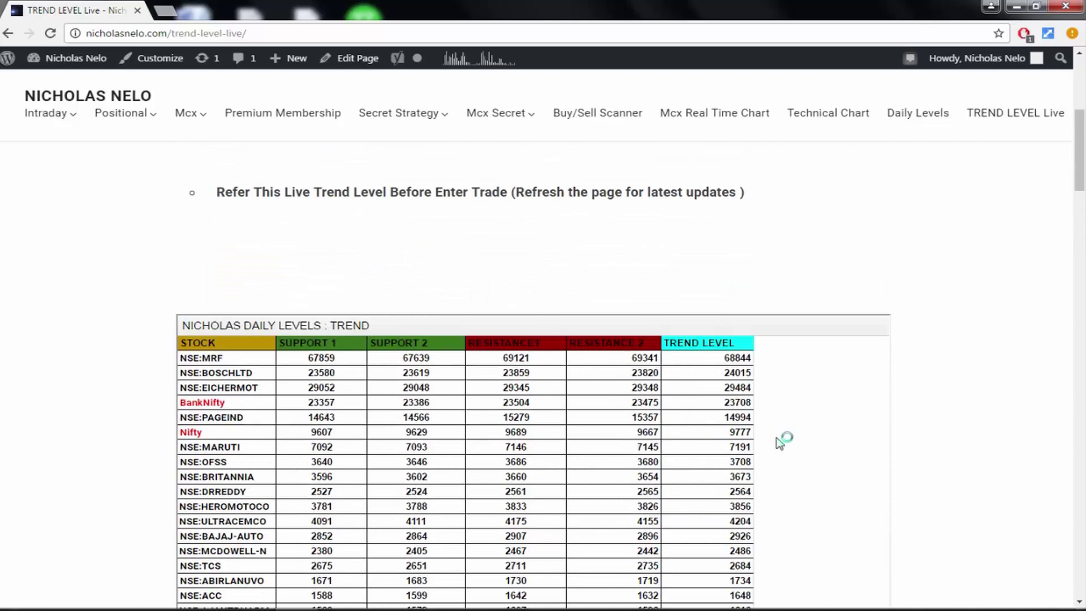
scroll(783, 439, up, 3)
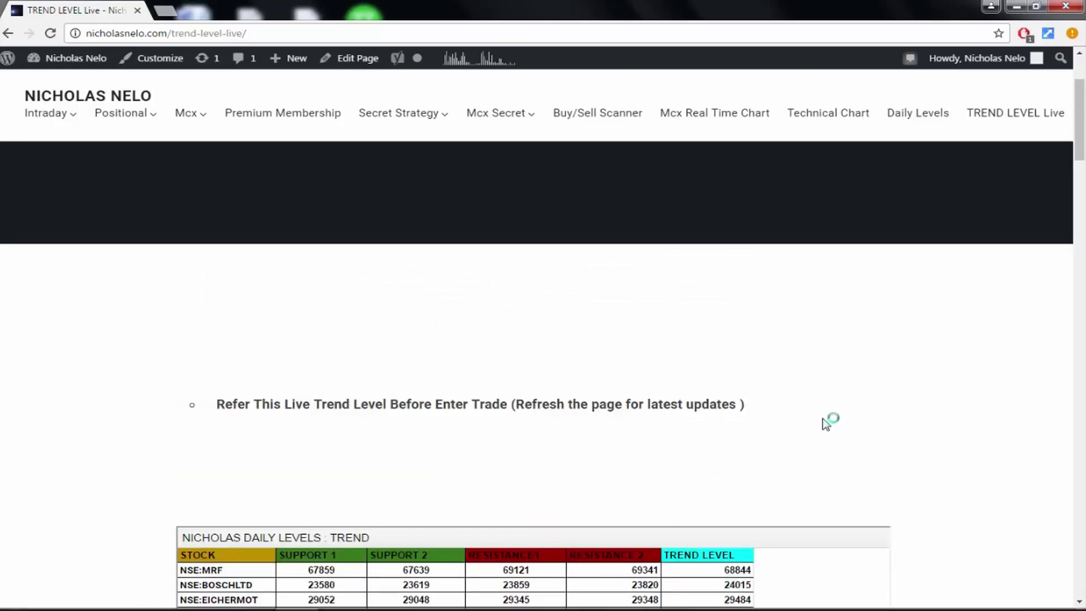
mouse_move(403, 112)
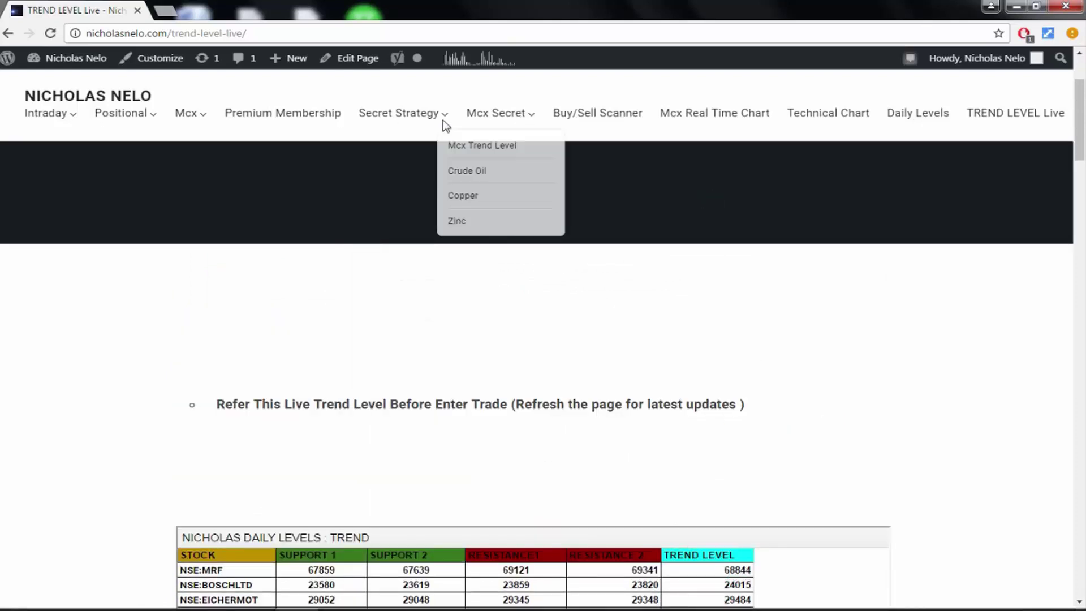
Go to the Advanced Scanner page from the site menu.
click(392, 149)
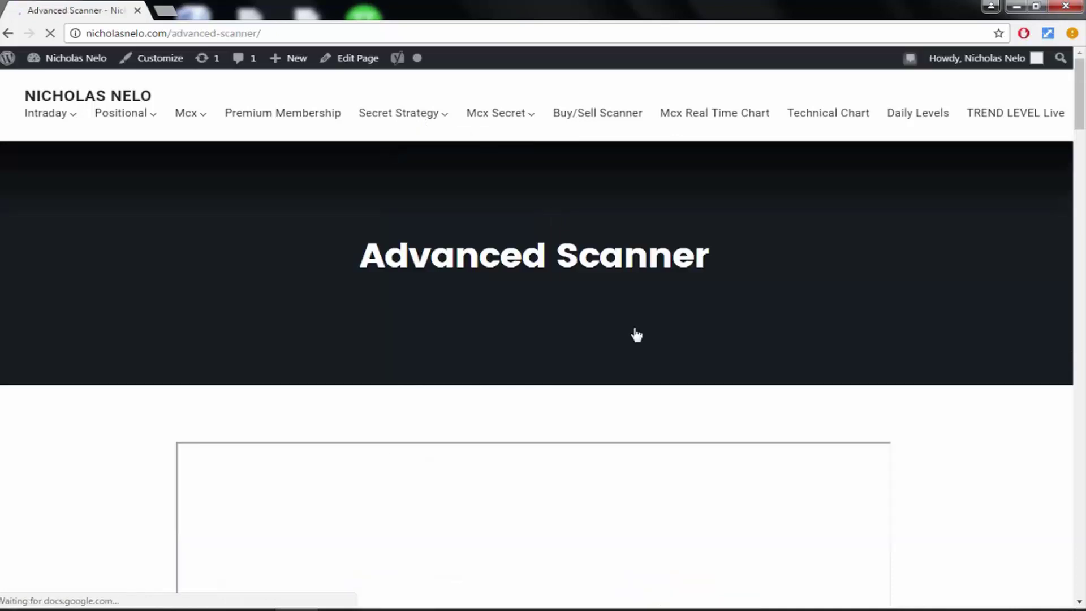
scroll(702, 282, down, 2)
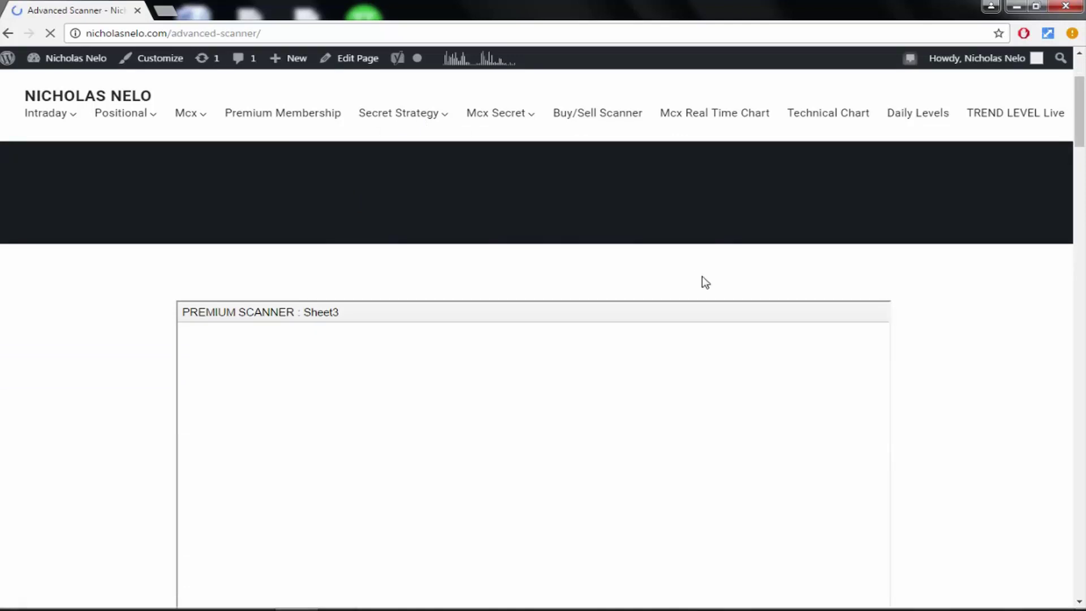
scroll(702, 282, down, 1)
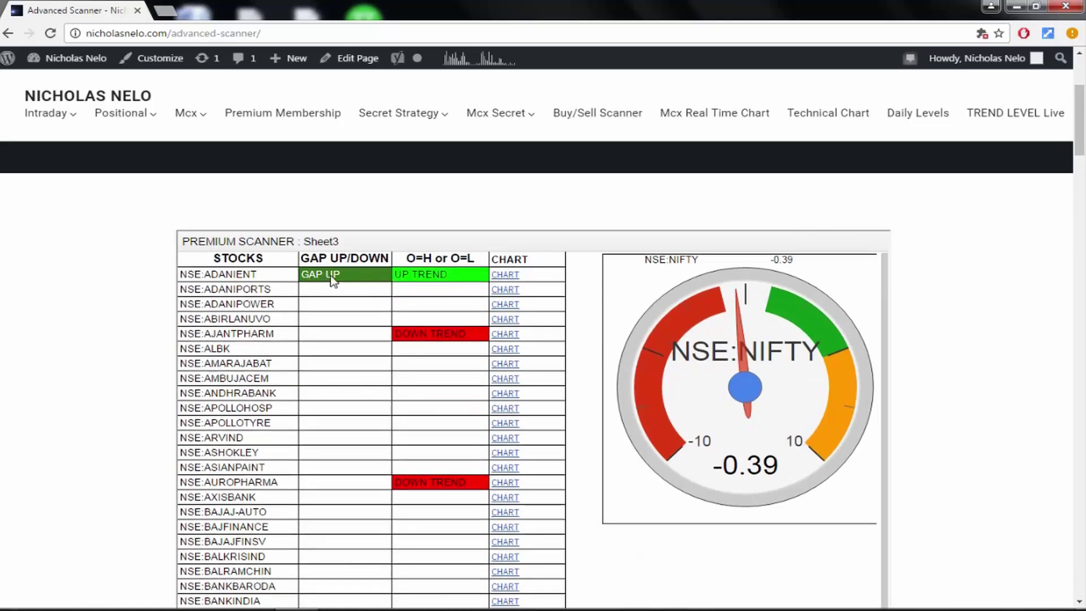
scroll(342, 280, down, 1)
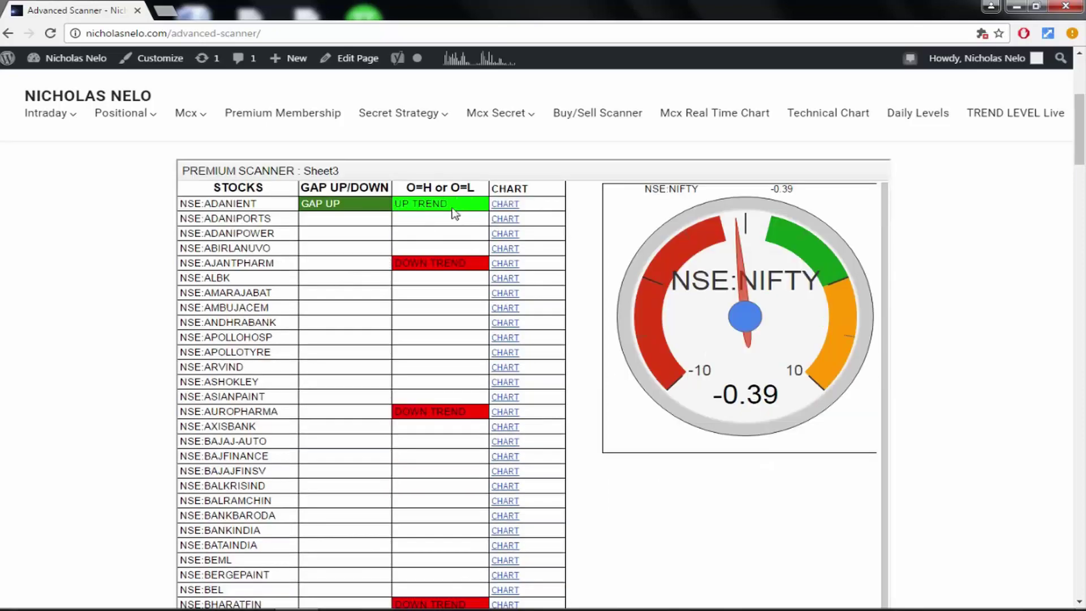
scroll(453, 249, down, 3)
scroll(453, 384, down, 3)
scroll(452, 384, down, 2)
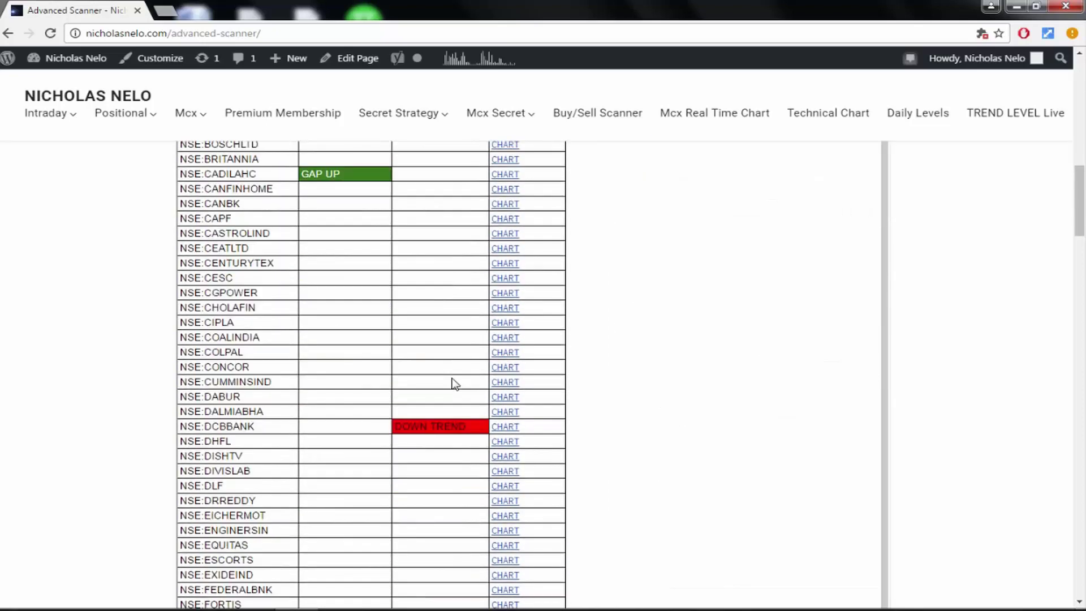
scroll(819, 288, up, 2)
scroll(738, 298, up, 2)
scroll(737, 298, up, 1)
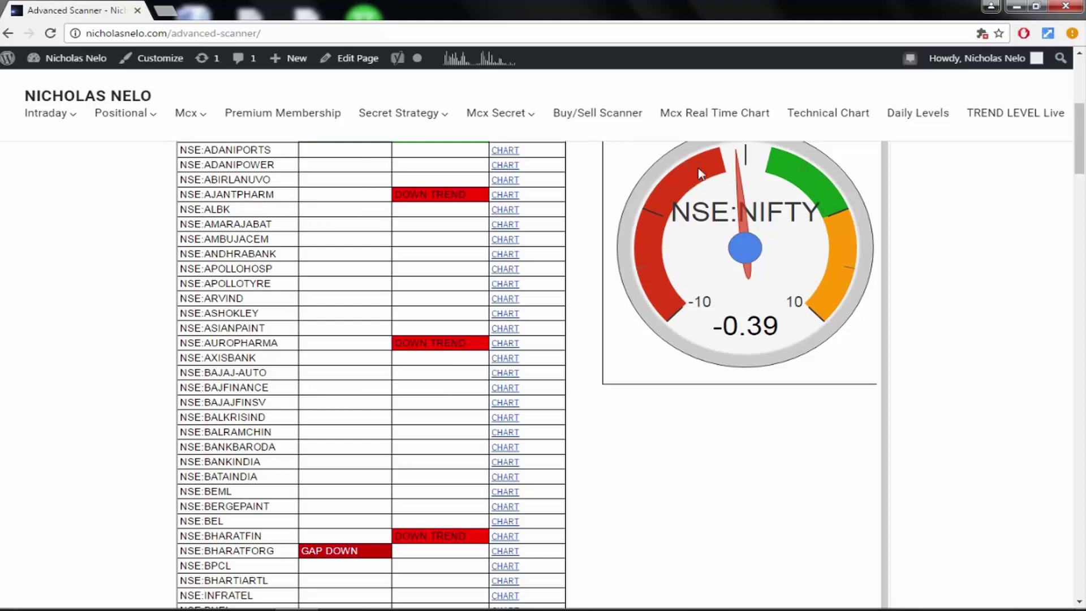
scroll(699, 174, up, 3)
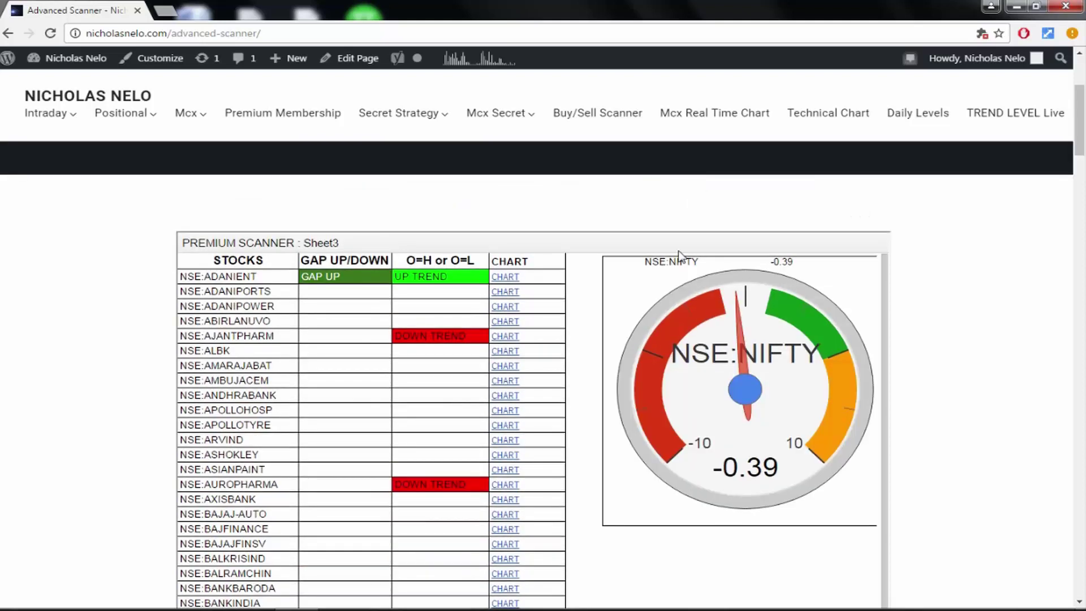